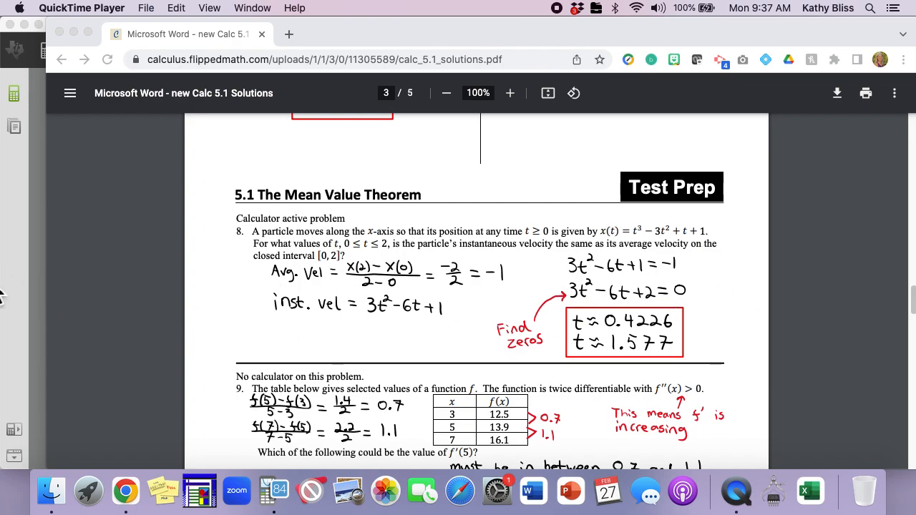
# Switch to the calculator and edit Y3 in the equation editor so it reads 3X²-6X+2
pyautogui.click(36, 258)
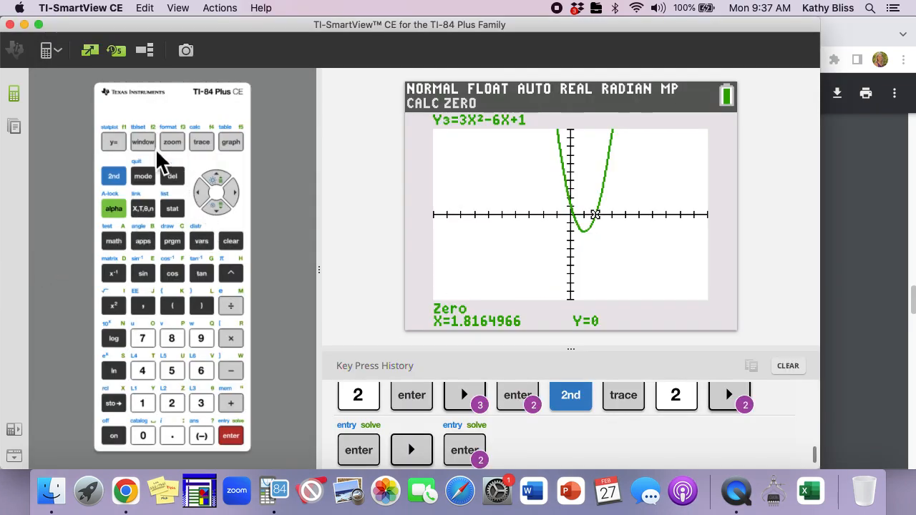
pyautogui.click(117, 146)
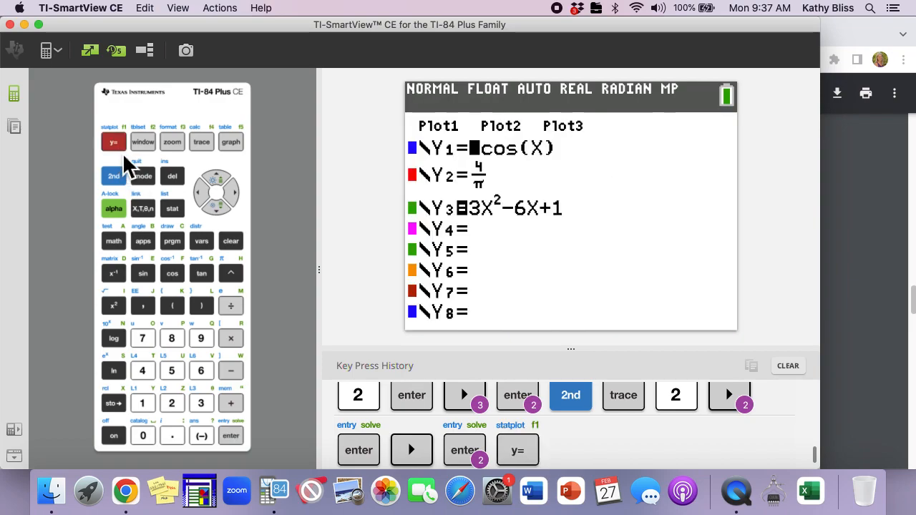
pyautogui.press('Down')
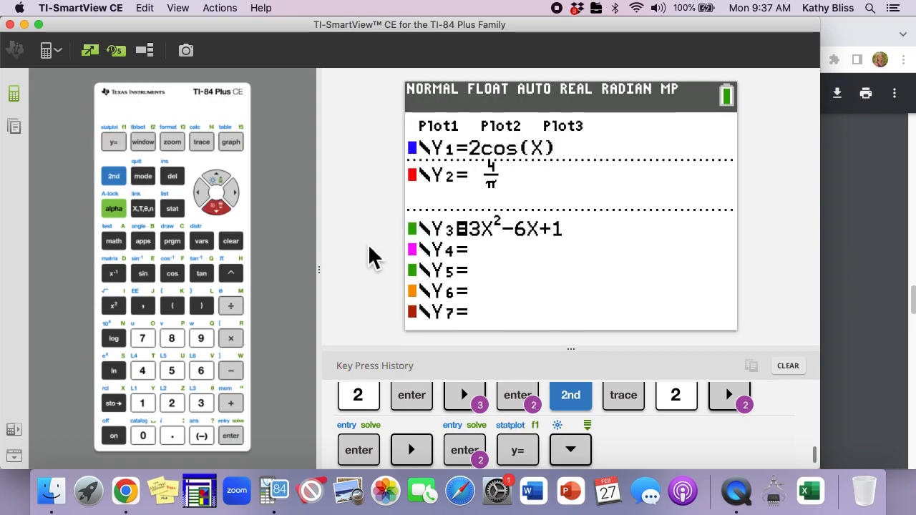
pyautogui.press('Down')
pyautogui.press('Down')
pyautogui.press('Up')
pyautogui.press('Right')
pyautogui.press('Right')
pyautogui.press('Right')
pyautogui.press('Right')
pyautogui.press('Right')
pyautogui.press('Right')
pyautogui.press('Right')
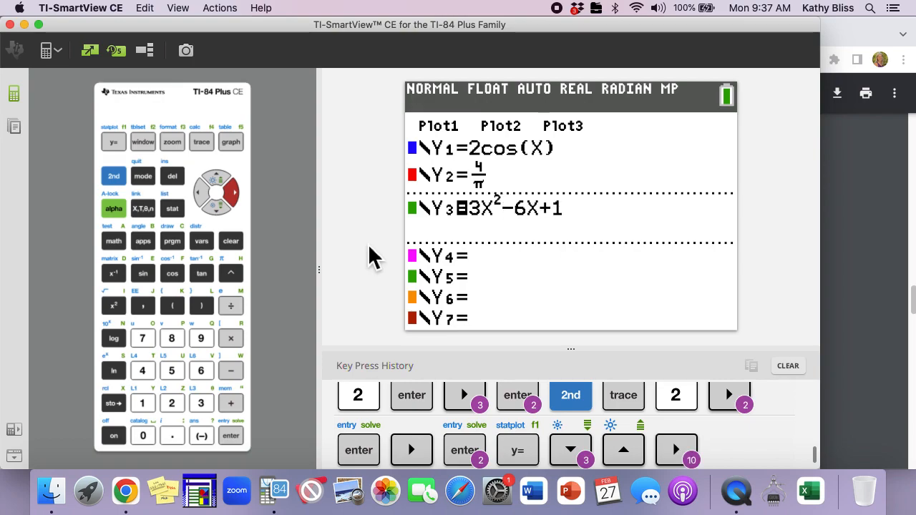
pyautogui.press('Left')
pyautogui.write('2')
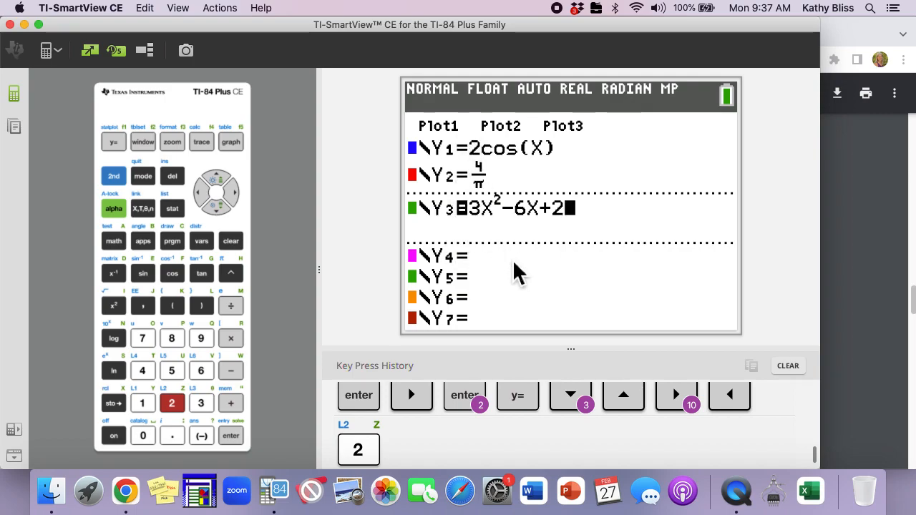
pyautogui.press('Left')
pyautogui.press('Left')
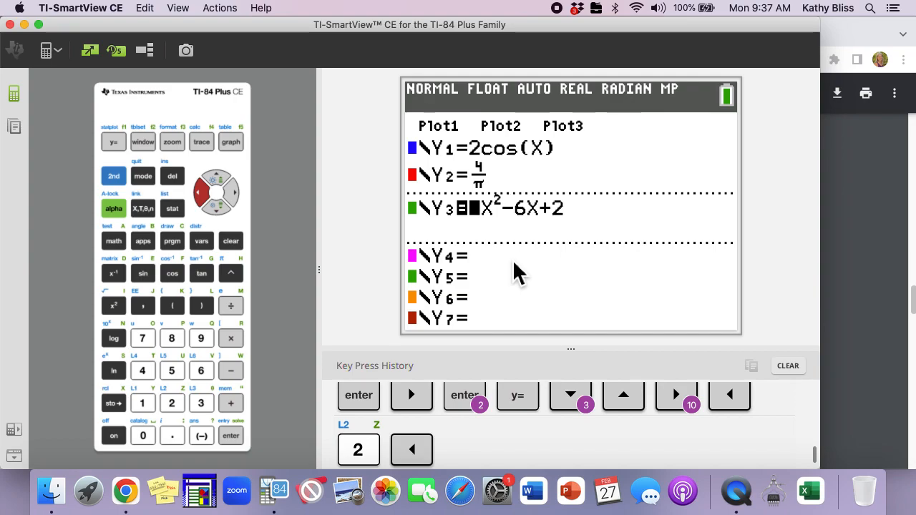
pyautogui.press('Return')
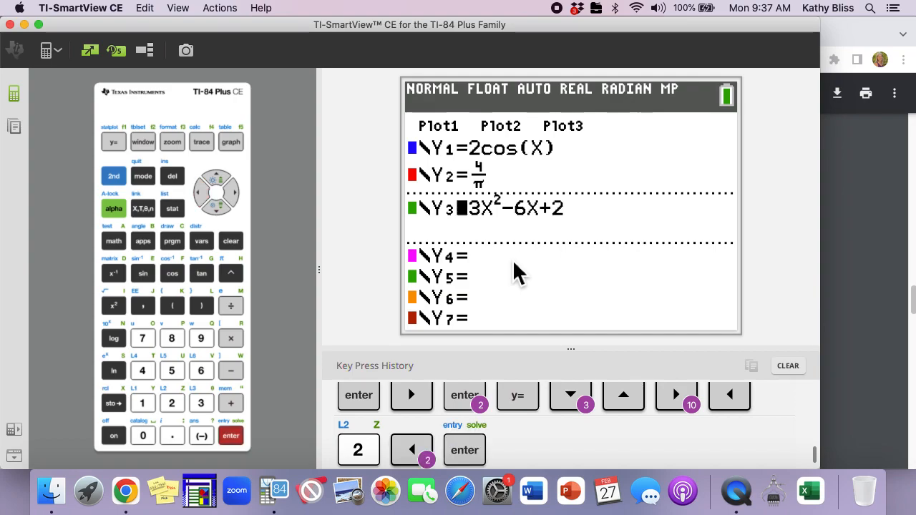
pyautogui.press('Right')
pyautogui.press('Left')
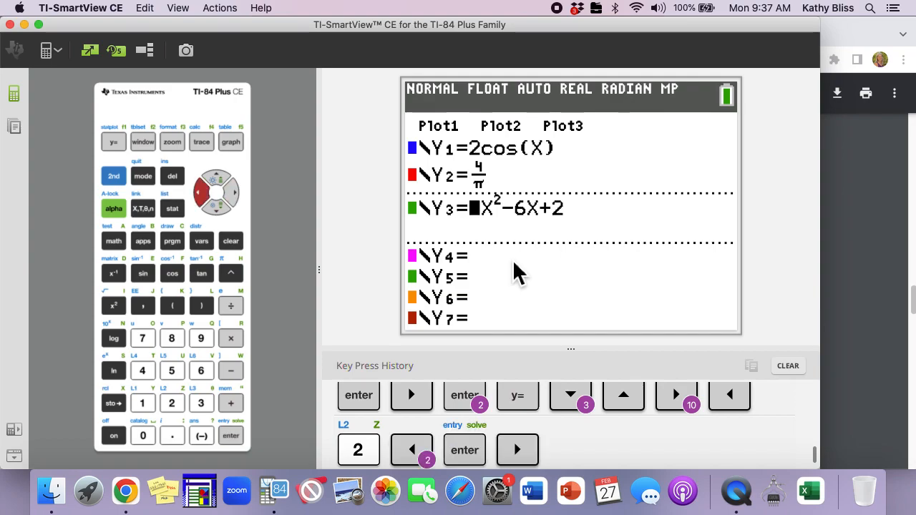
pyautogui.press('Return')
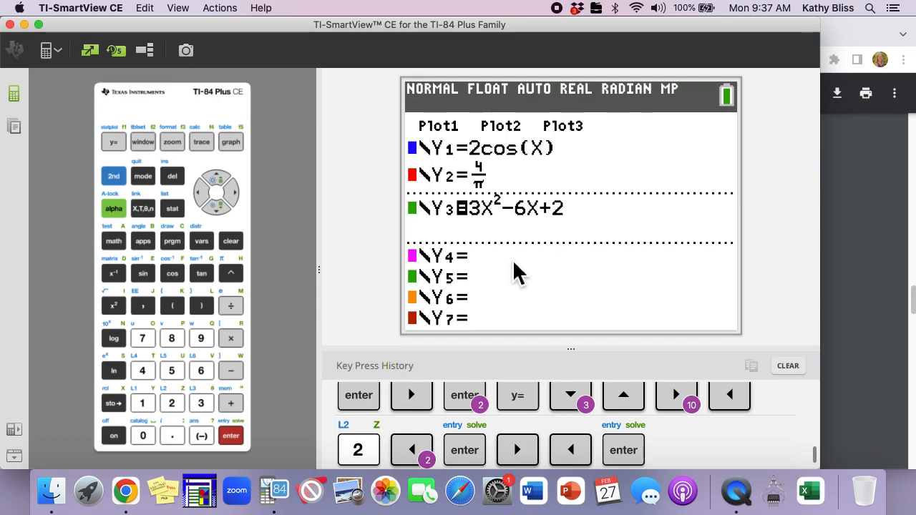
# Graph the functions in the ZStandard zoom window
pyautogui.press('Right')
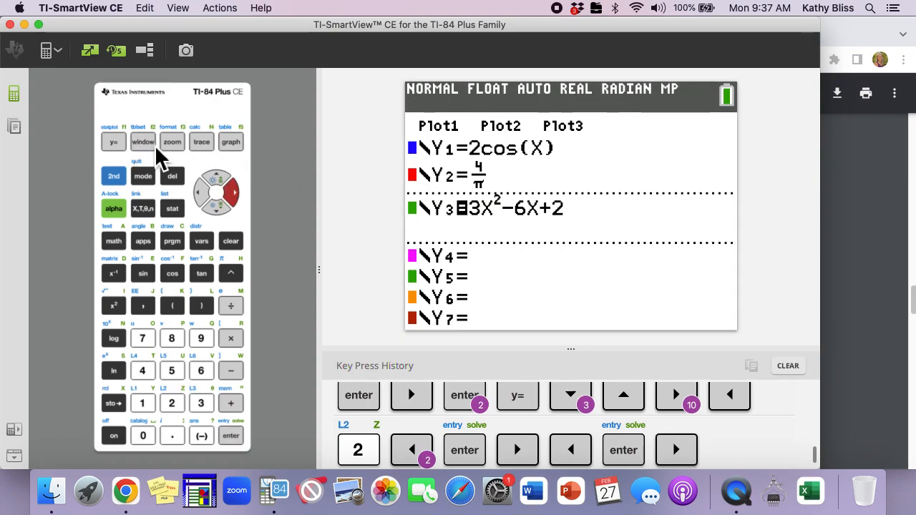
pyautogui.click(176, 146)
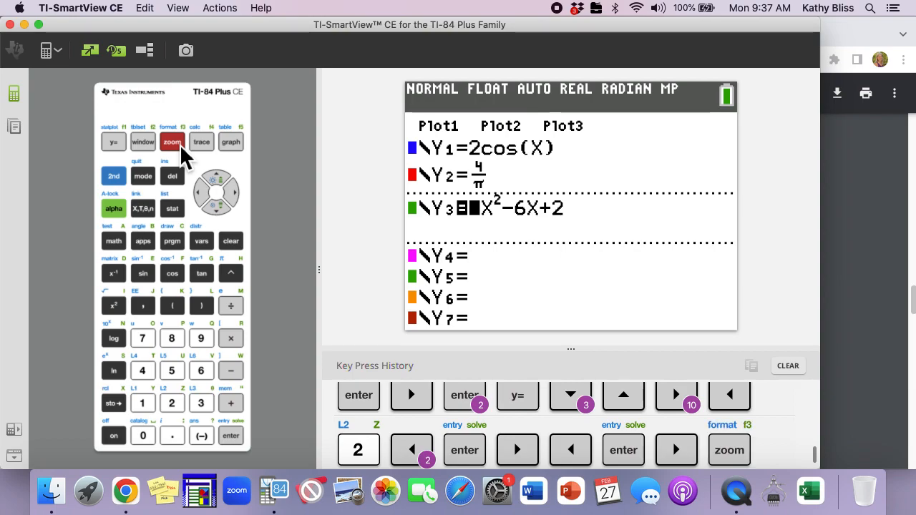
pyautogui.click(203, 374)
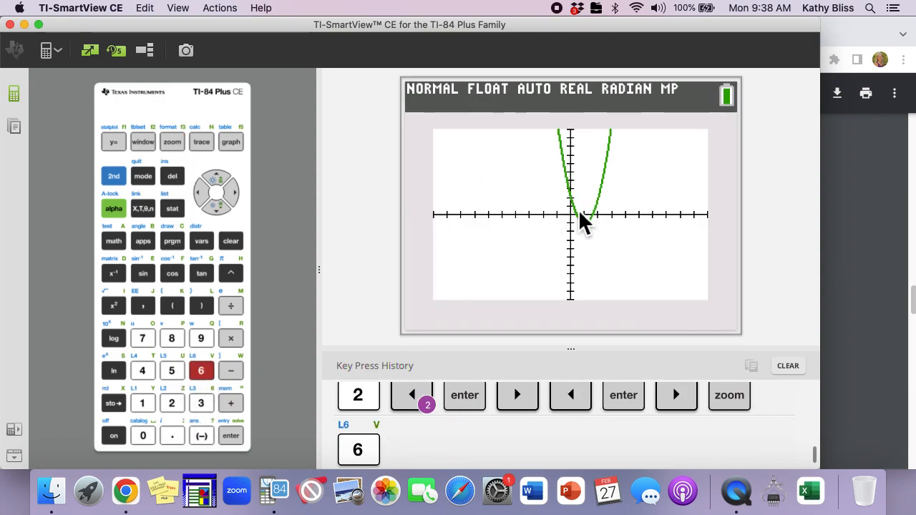
# Use Calc Zero on Y3 with bounds X=0 and about X=0.76 to find its first zero, then compare with the solutions PDF
pyautogui.click(122, 182)
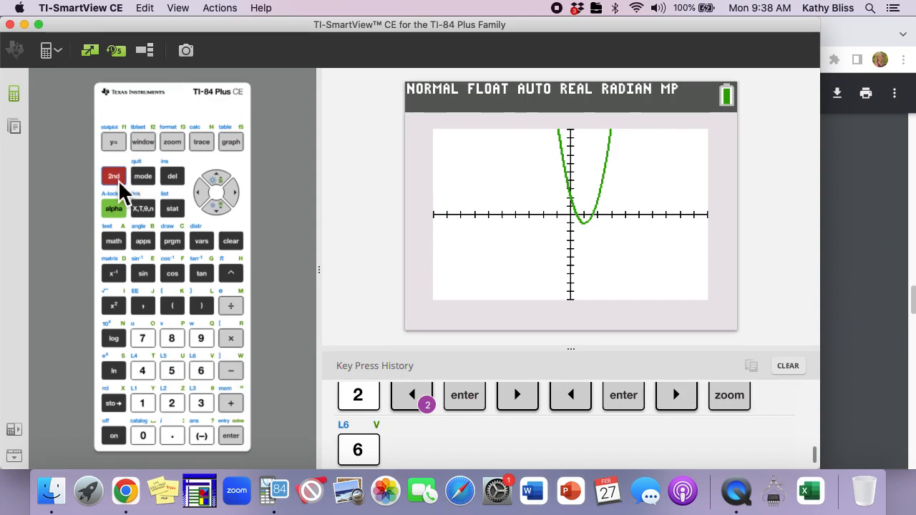
pyautogui.click(203, 143)
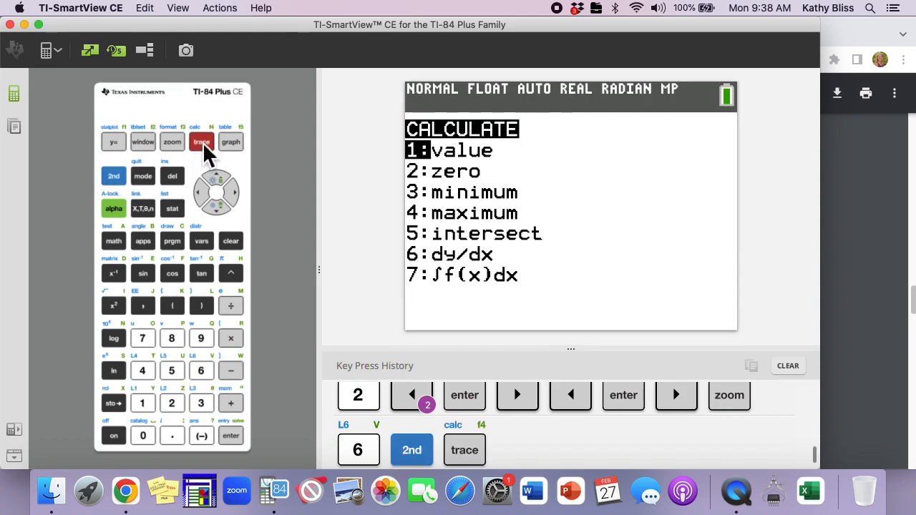
pyautogui.press('2')
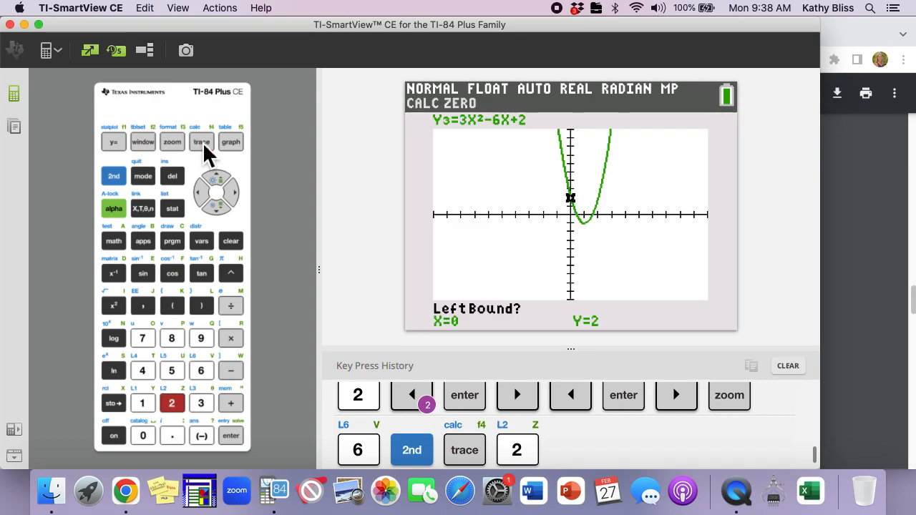
pyautogui.press('Return')
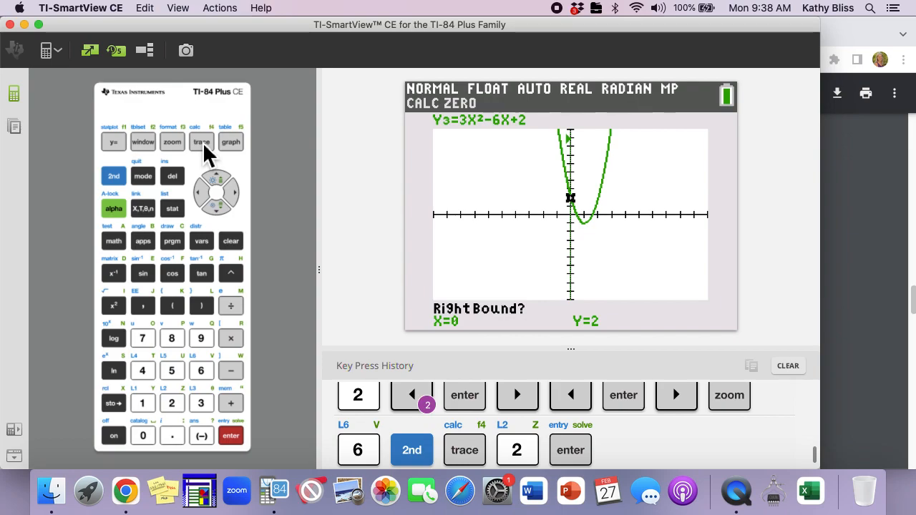
pyautogui.press('Right')
pyautogui.press('Right')
pyautogui.press('Right')
pyautogui.press('Right')
pyautogui.press('Right')
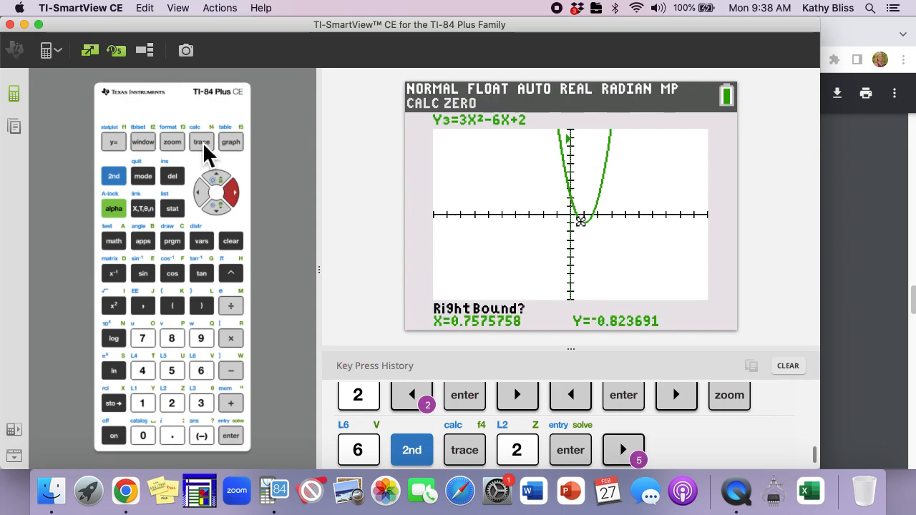
pyautogui.press('Return')
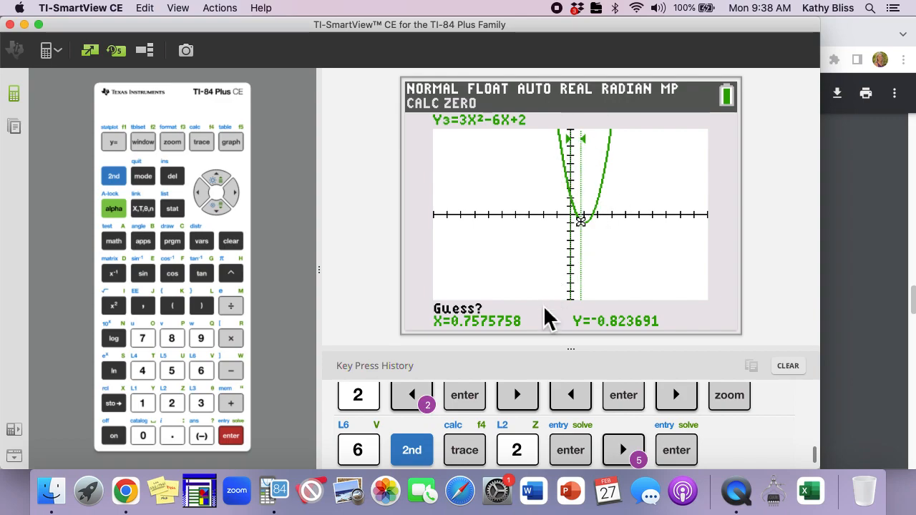
pyautogui.press('Return')
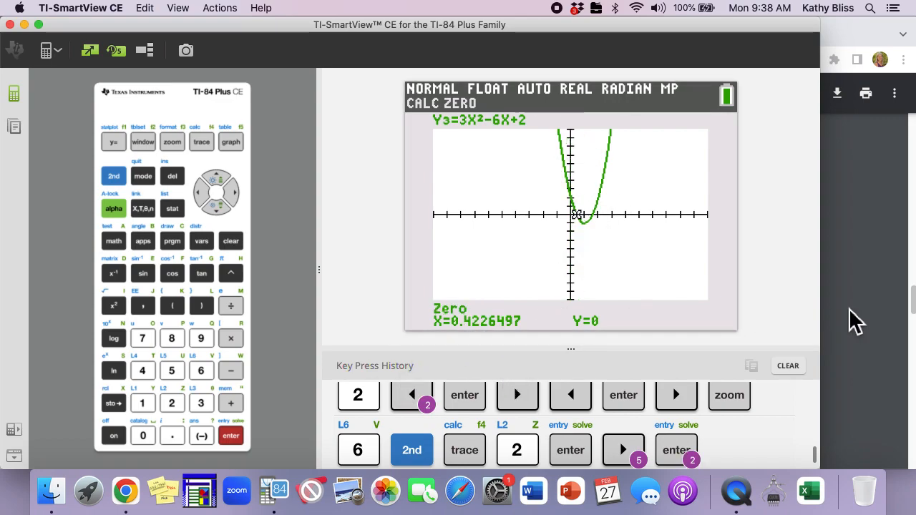
pyautogui.click(873, 290)
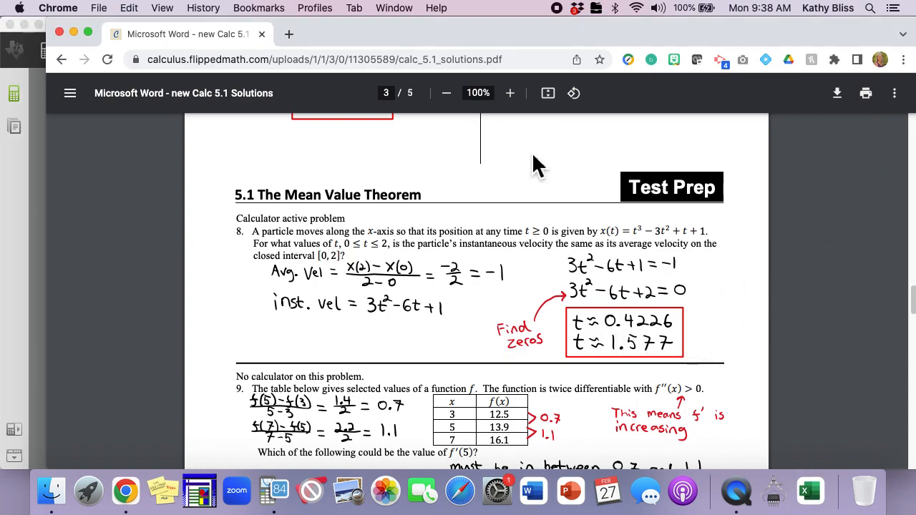
# Use Calc Zero on Y3 with bounds about X=0.45 and X=2.12 to find its second zero, then compare with the PDF
pyautogui.click(21, 196)
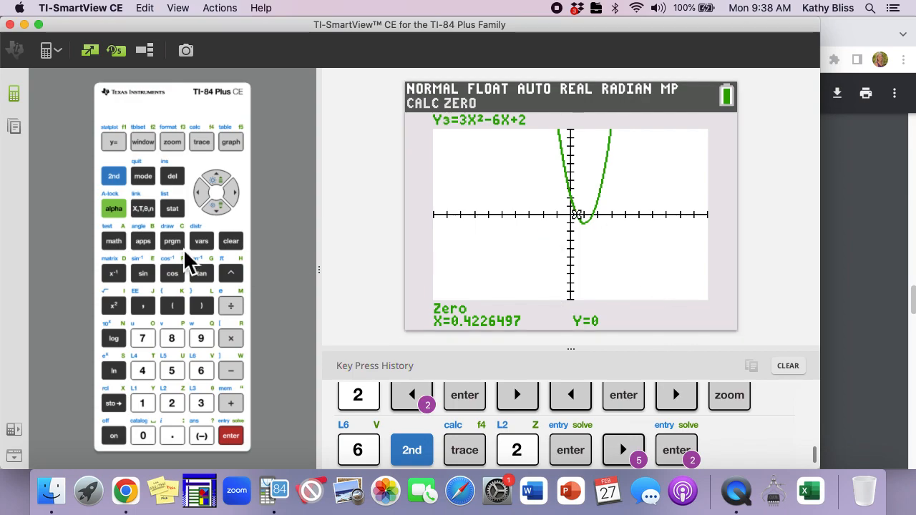
pyautogui.click(116, 179)
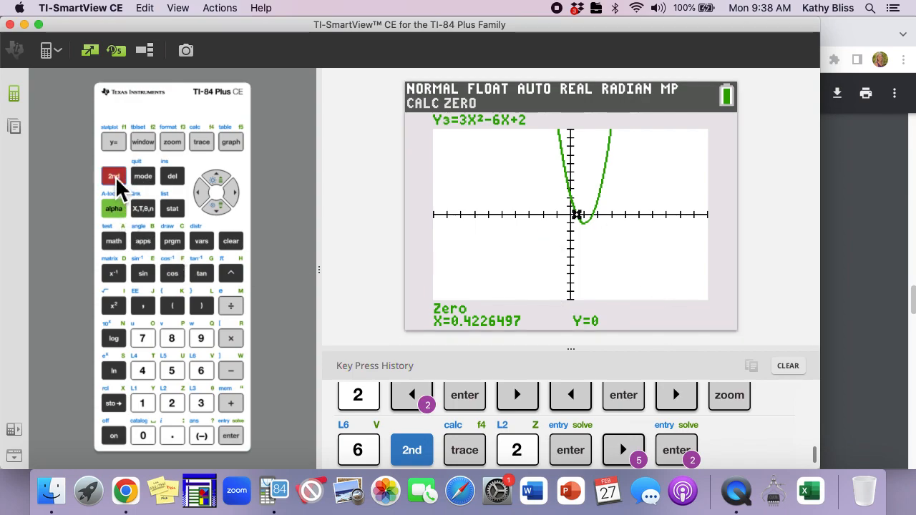
pyautogui.click(203, 142)
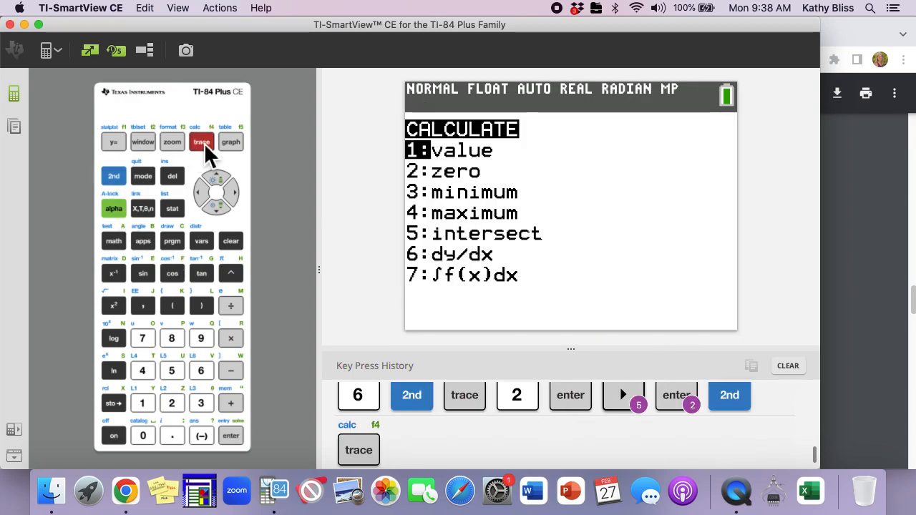
pyautogui.press('Down')
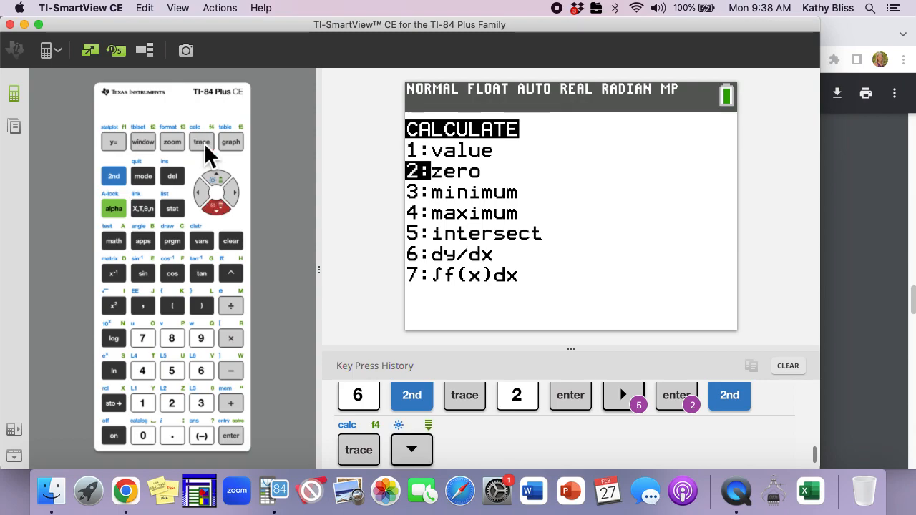
pyautogui.press('Return')
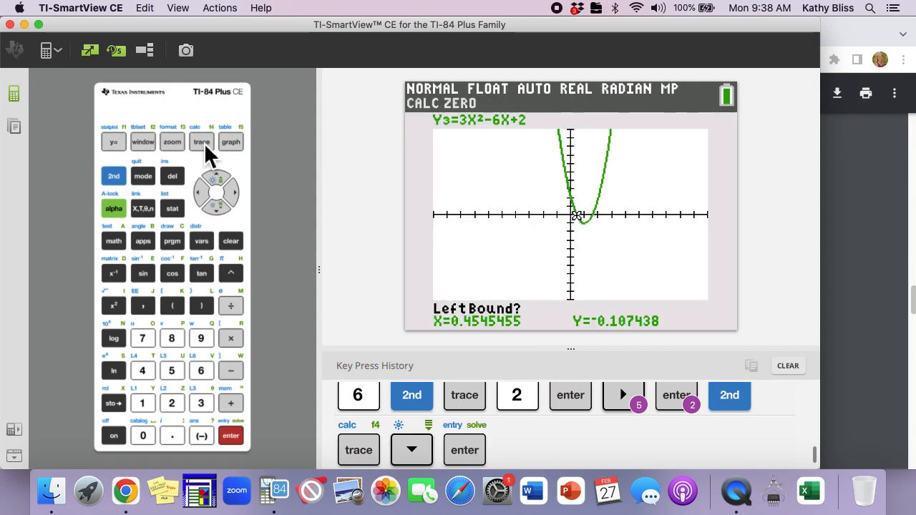
pyautogui.press('Right')
pyautogui.press('Right')
pyautogui.press('Right')
pyautogui.press('Right')
pyautogui.press('Return')
pyautogui.press('Right')
pyautogui.press('Right')
pyautogui.press('Right')
pyautogui.press('Right')
pyautogui.press('Right')
pyautogui.press('Right')
pyautogui.press('Right')
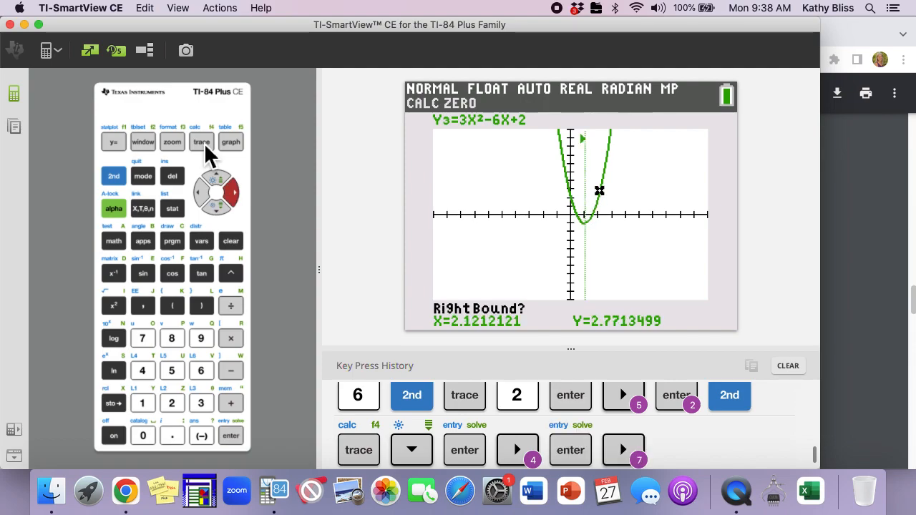
pyautogui.press('Return')
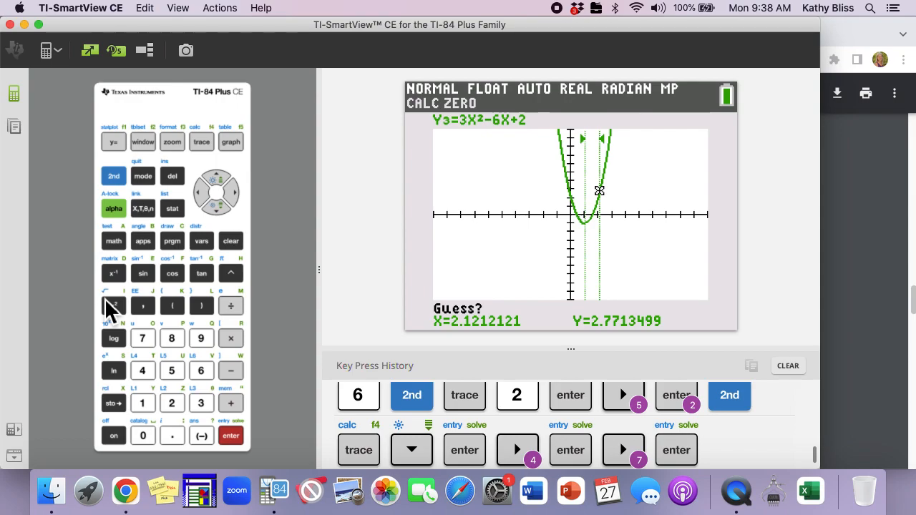
pyautogui.press('Return')
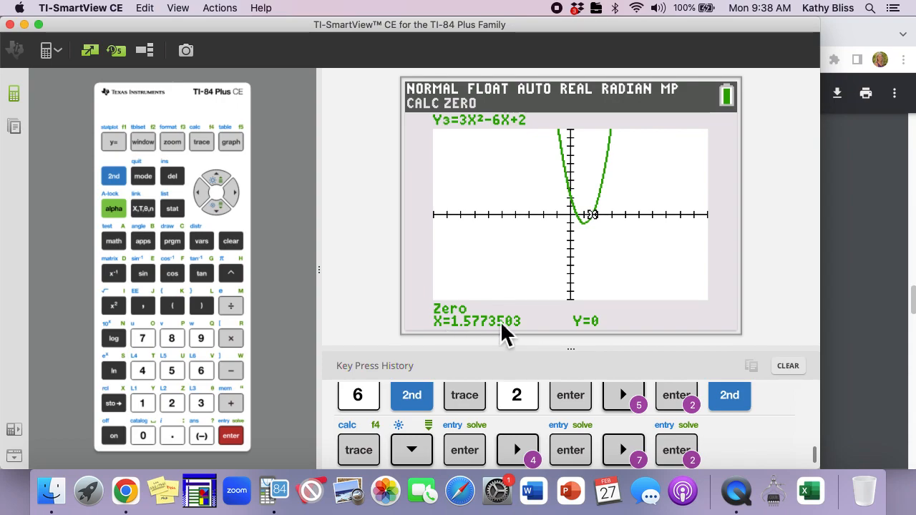
pyautogui.click(864, 309)
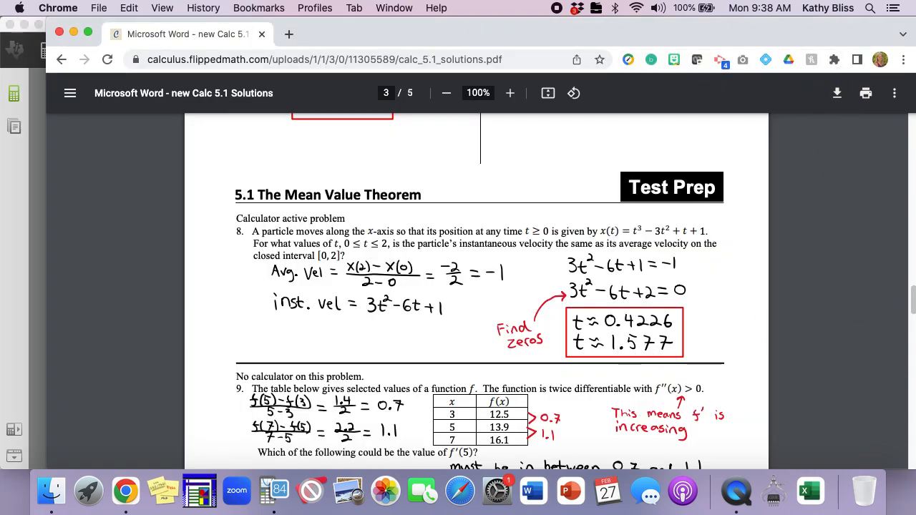
# Scroll the solutions PDF to problem 12 about the tangent line parallel to AB
pyautogui.click(21, 268)
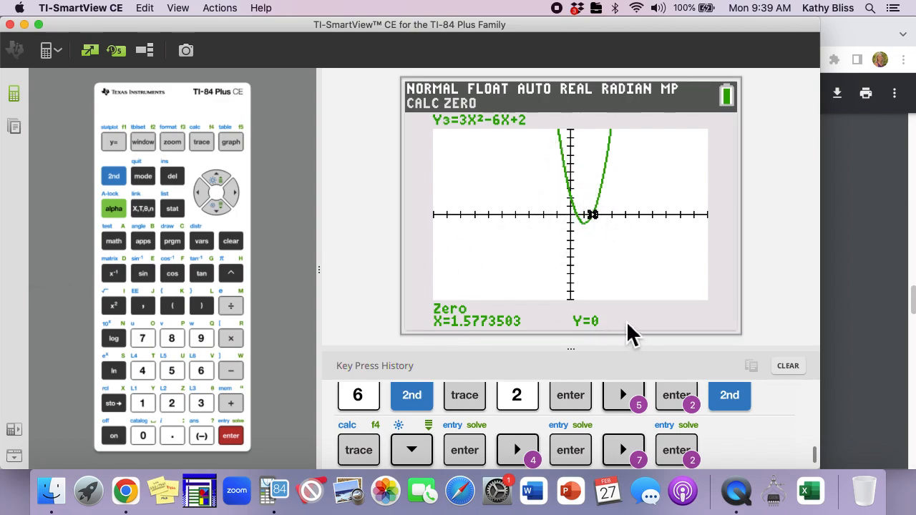
pyautogui.click(849, 357)
pyautogui.scroll(-10, 600, 410)
pyautogui.scroll(-10, 602, 415)
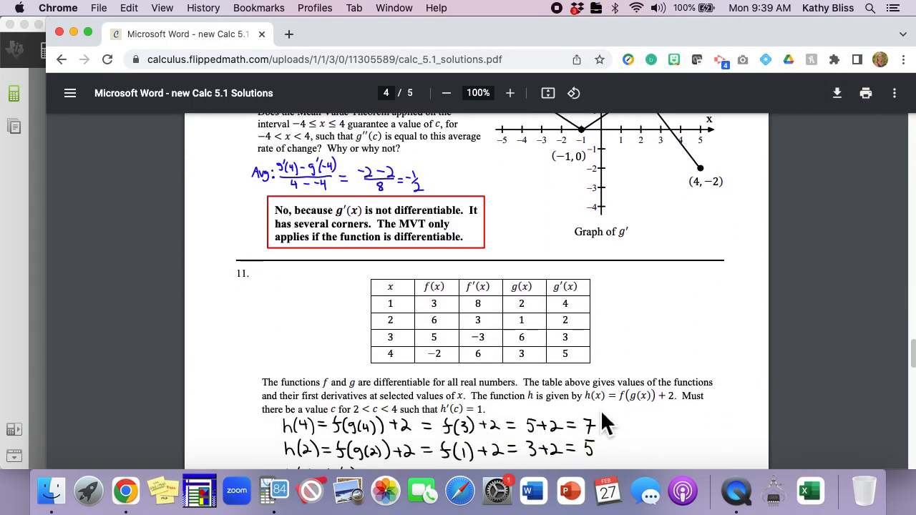
pyautogui.scroll(3, 605, 422)
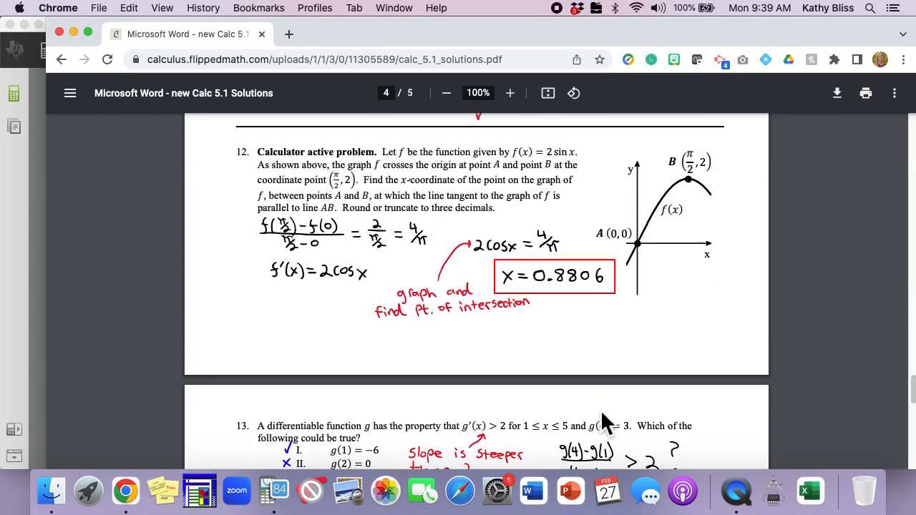
pyautogui.scroll(1, 602, 414)
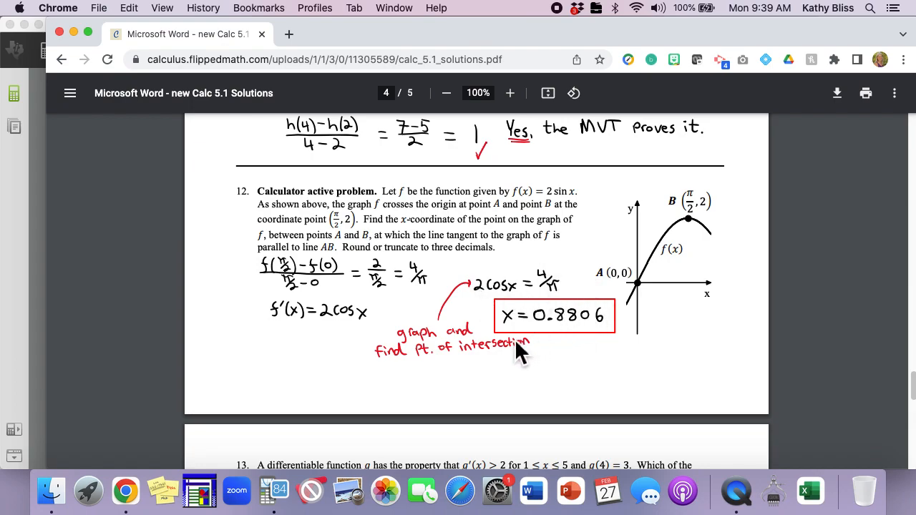
# Return to the calculator and quit the graph to the home screen
pyautogui.click(32, 254)
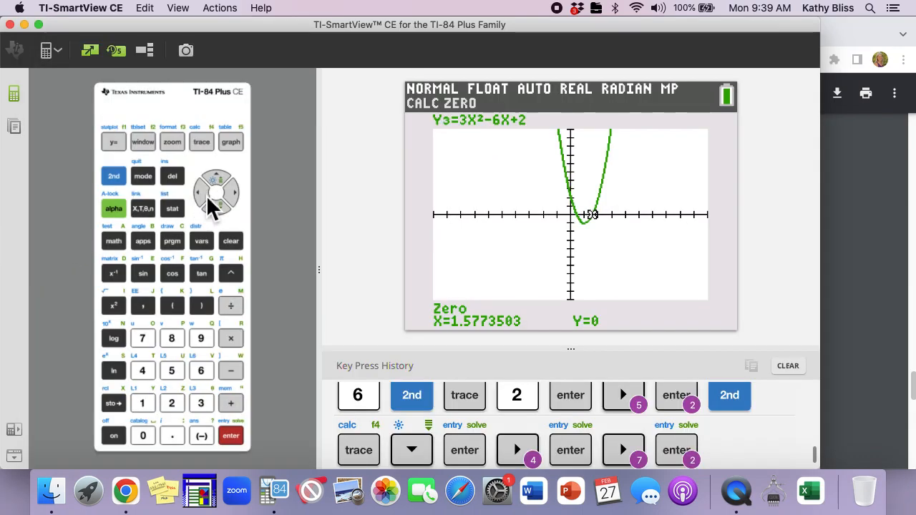
pyautogui.click(115, 178)
pyautogui.click(147, 185)
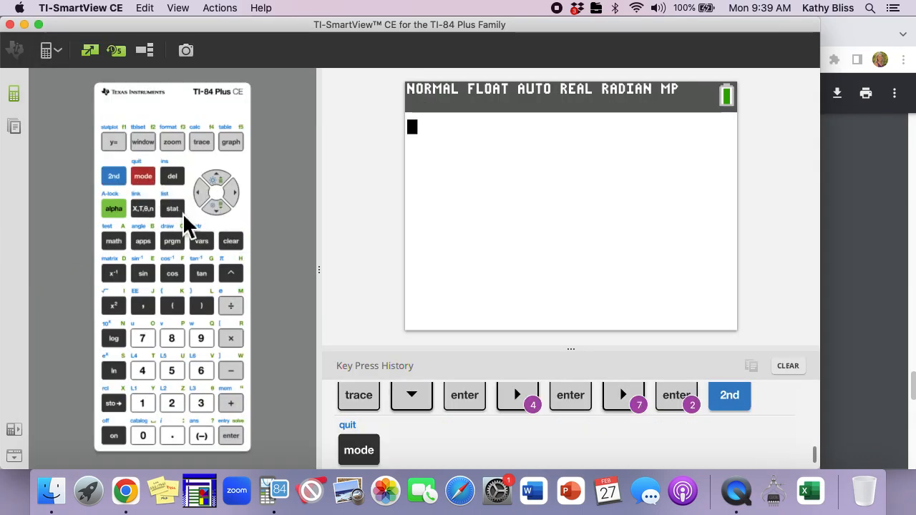
# Evaluate cos⁻¹(2/π) on the home screen, glancing at problem 12 in the solutions PDF midway
pyautogui.click(115, 178)
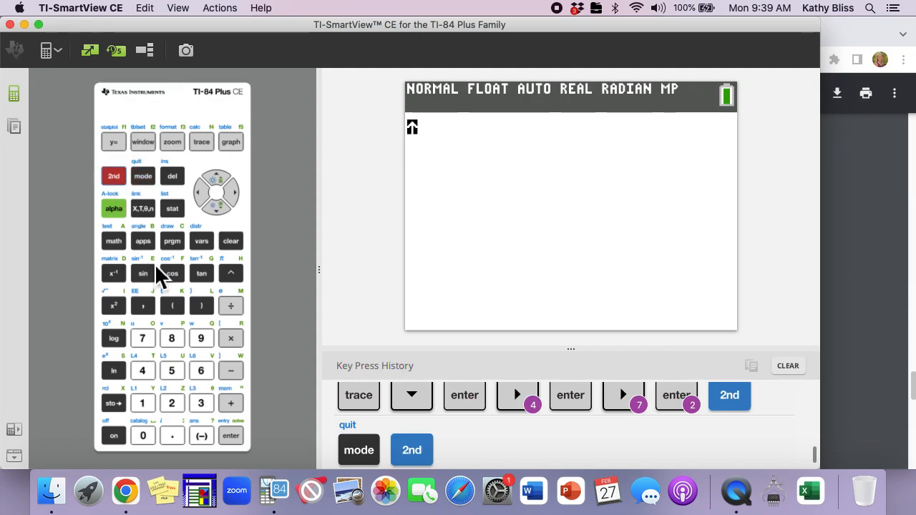
pyautogui.click(179, 278)
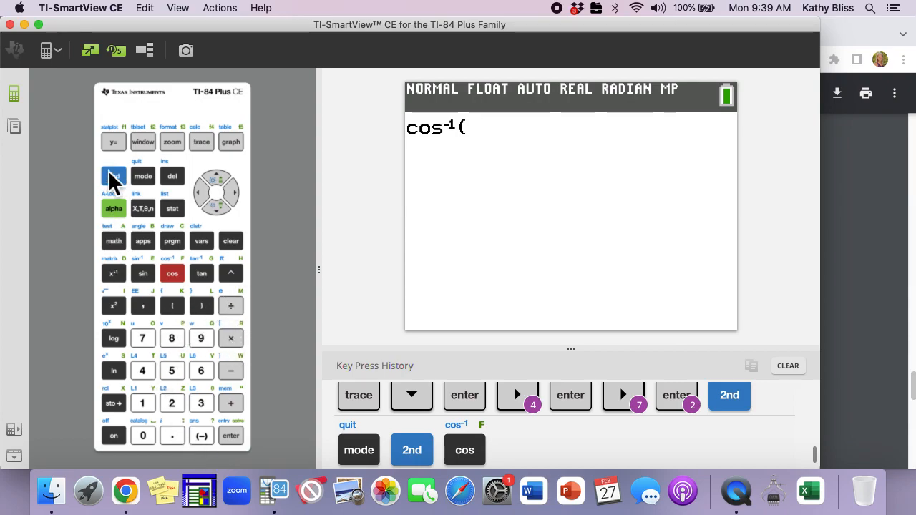
pyautogui.click(858, 212)
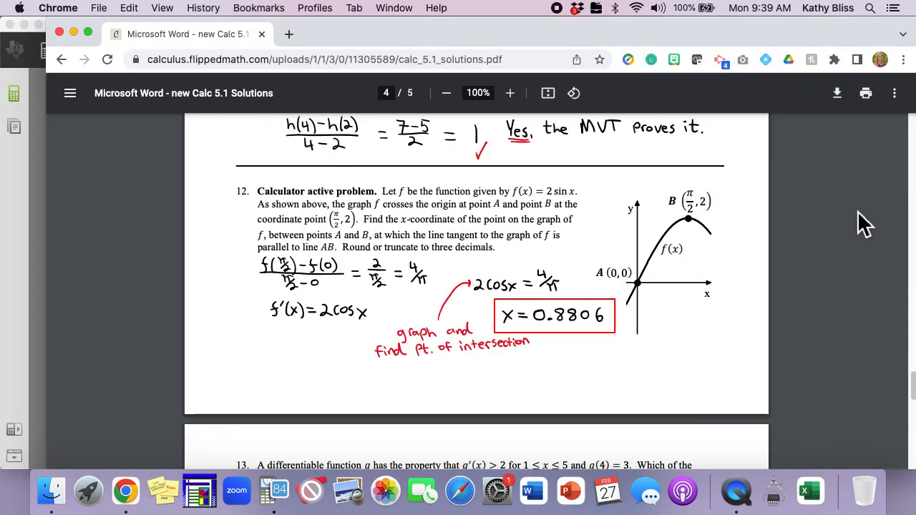
pyautogui.click(36, 229)
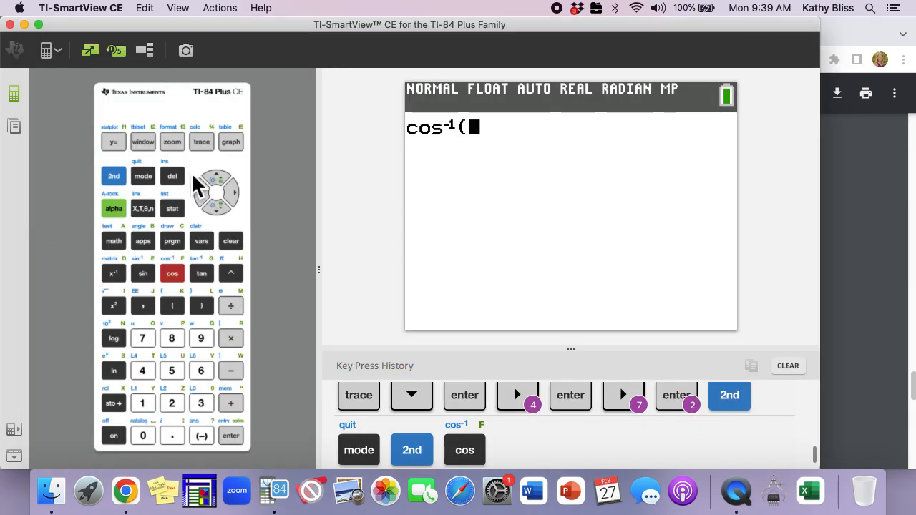
pyautogui.click(172, 405)
pyautogui.click(238, 309)
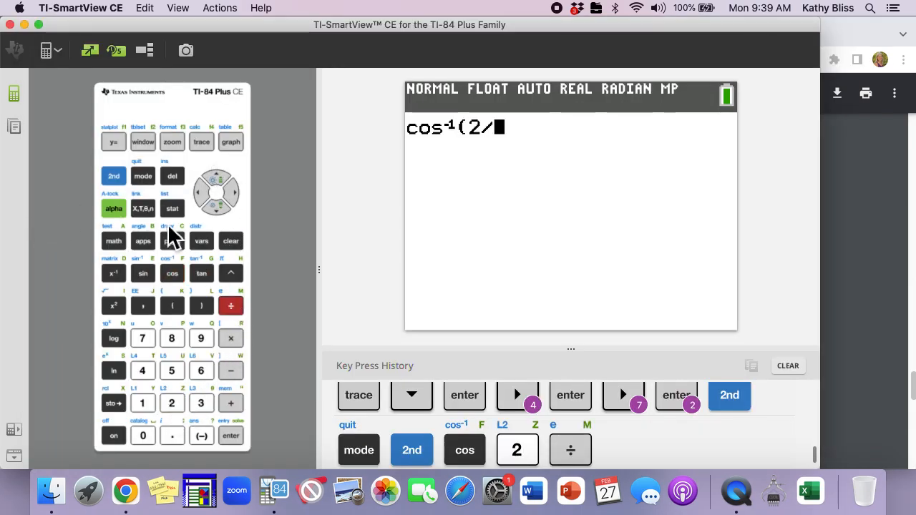
pyautogui.click(115, 177)
pyautogui.click(239, 279)
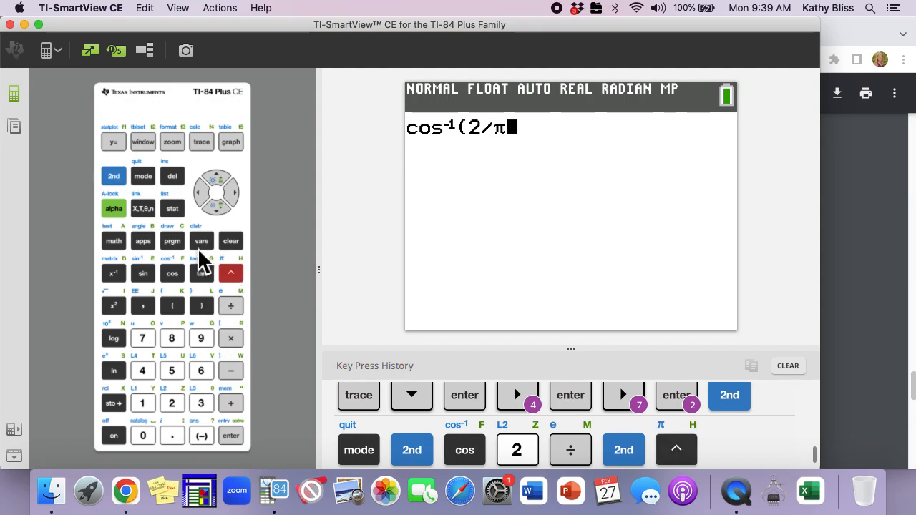
pyautogui.click(201, 305)
pyautogui.click(231, 436)
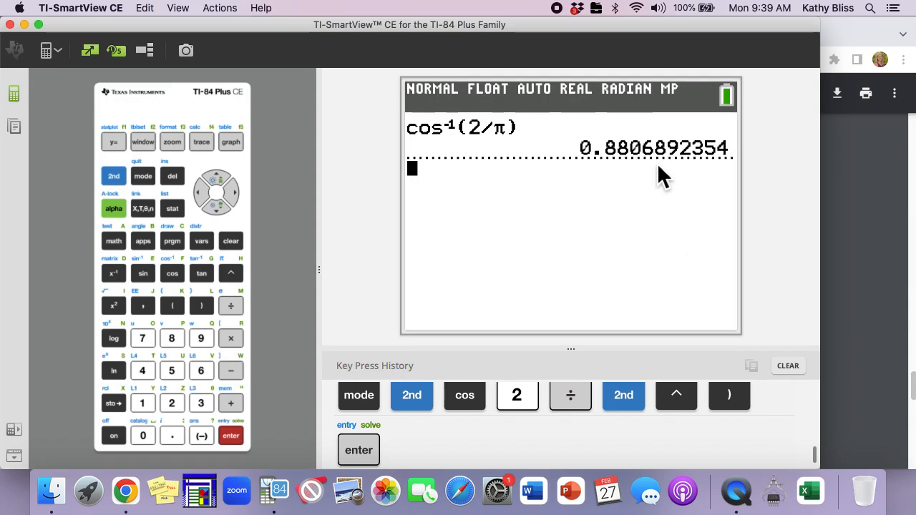
# Check the PDF, then in the Y= editor turn on Y1=2cos(X) and Y2=4/π and turn off Y3
pyautogui.click(881, 231)
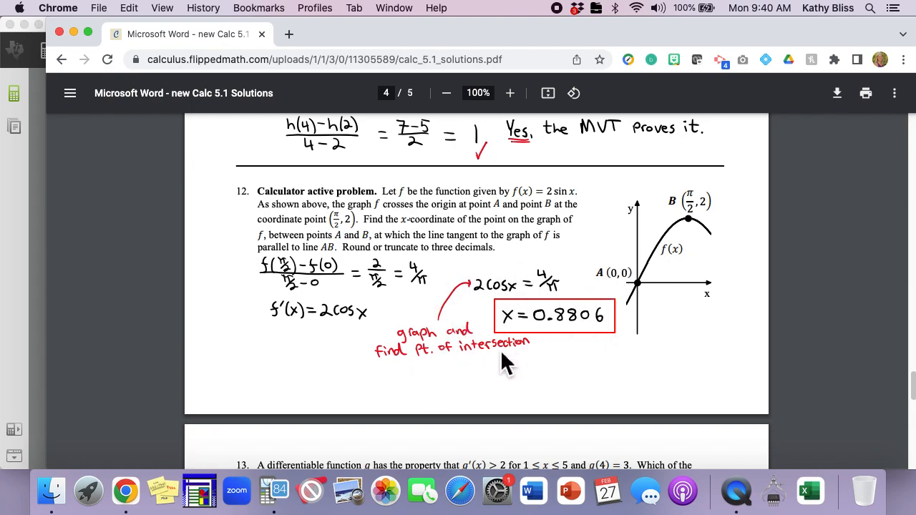
pyautogui.click(36, 200)
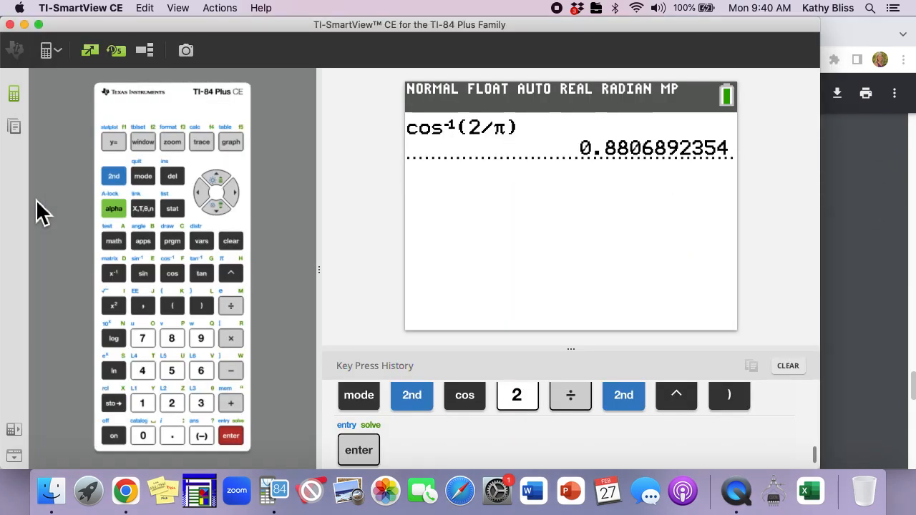
pyautogui.click(115, 146)
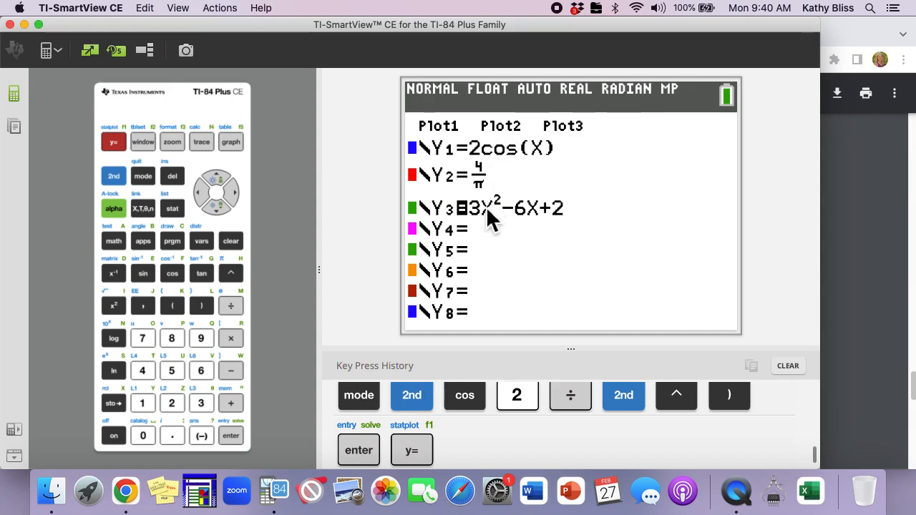
pyautogui.press('Left')
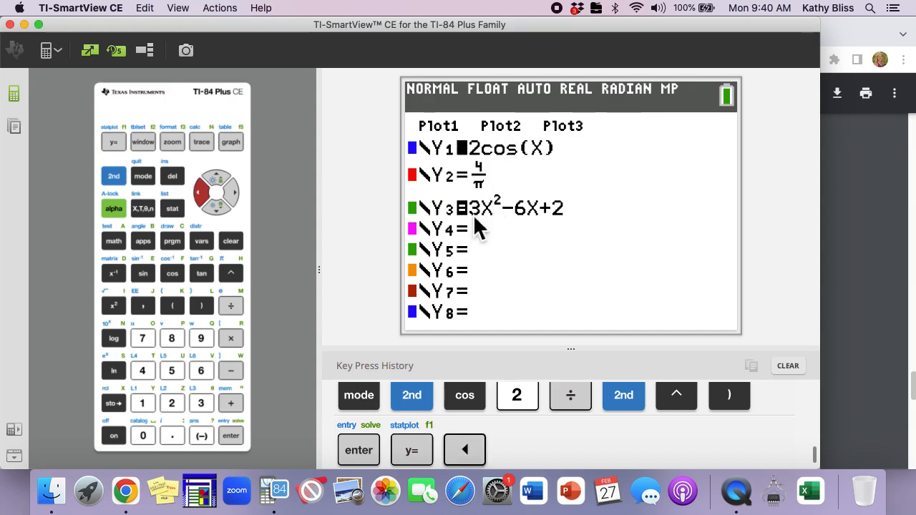
pyautogui.press('Return')
pyautogui.press('Down')
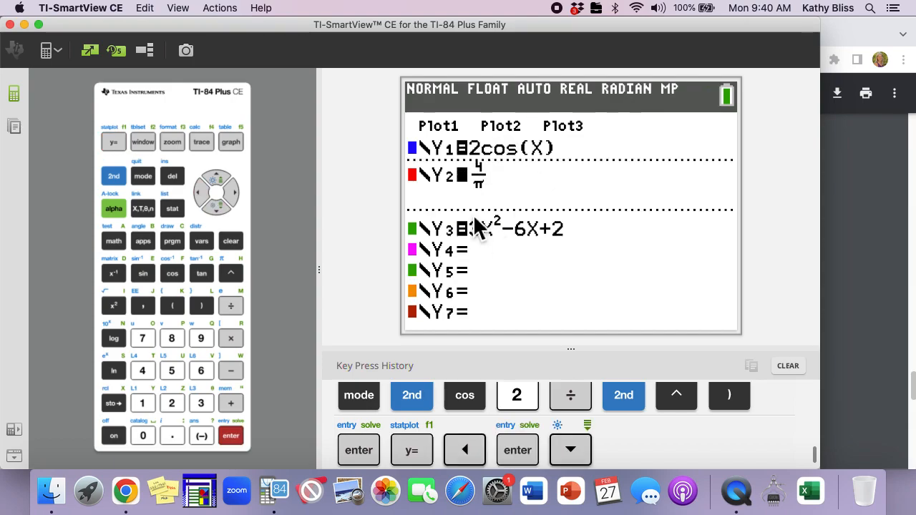
pyautogui.press('Return')
pyautogui.press('Down')
pyautogui.press('Return')
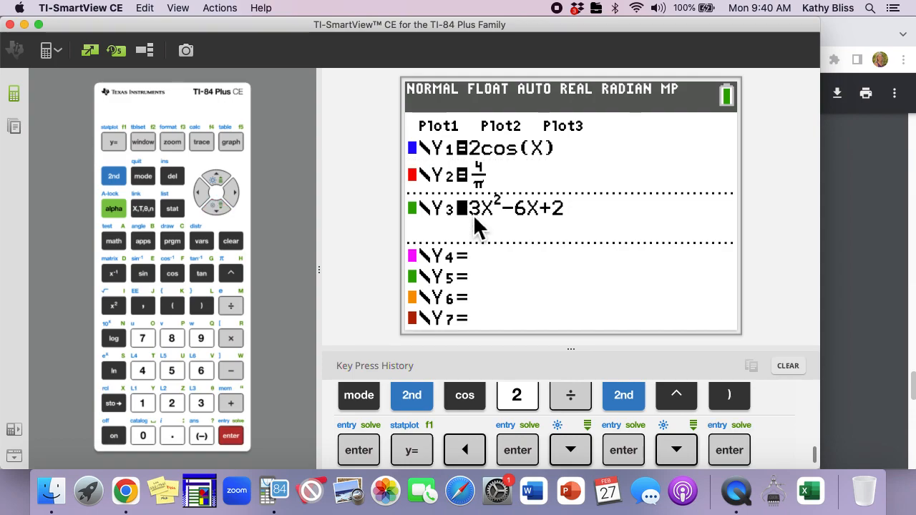
pyautogui.press('Down')
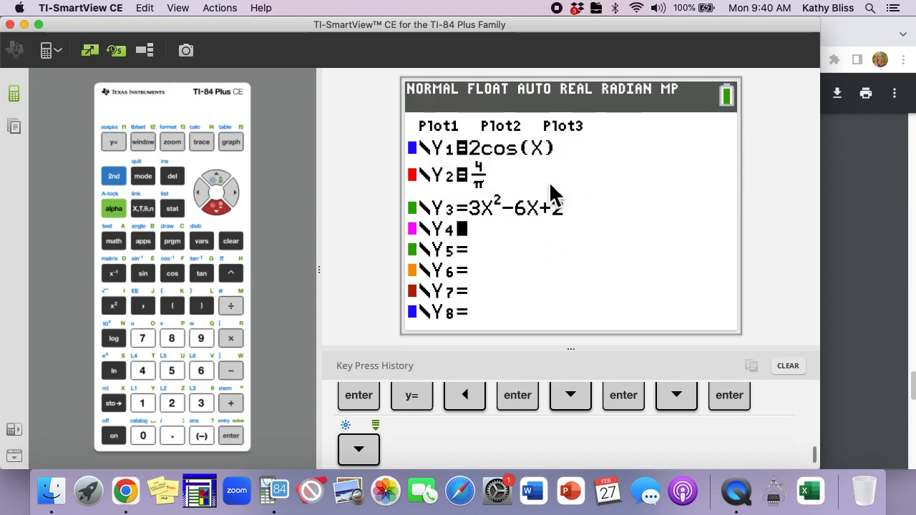
# Graph Y1 and Y2 and compare with the f(x) sketch in the PDF
pyautogui.click(234, 145)
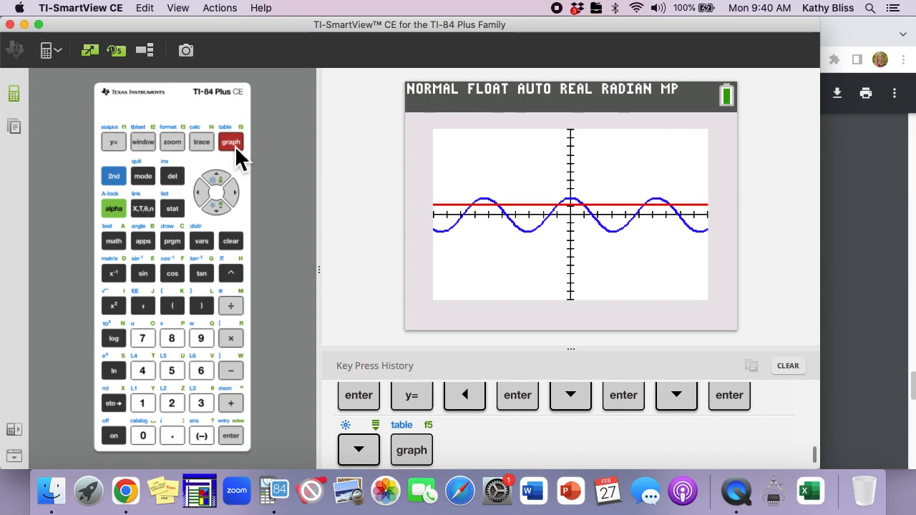
pyautogui.click(881, 208)
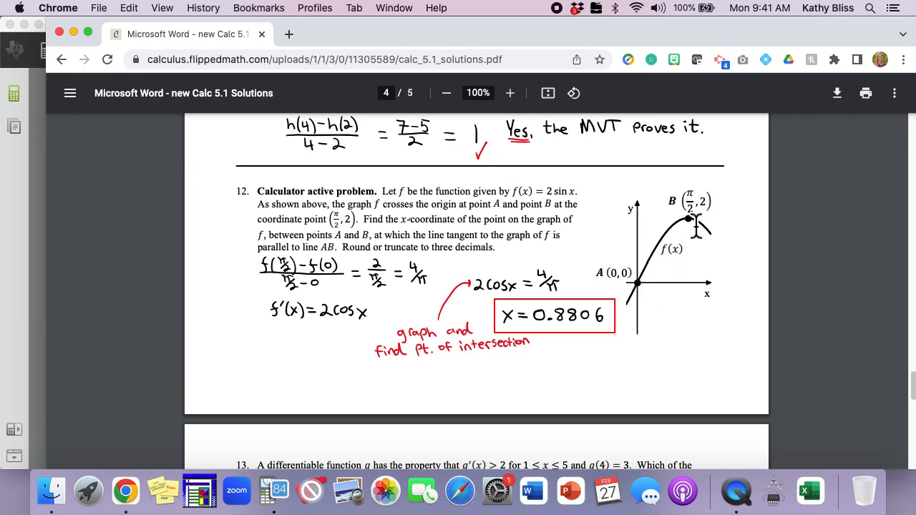
pyautogui.click(45, 224)
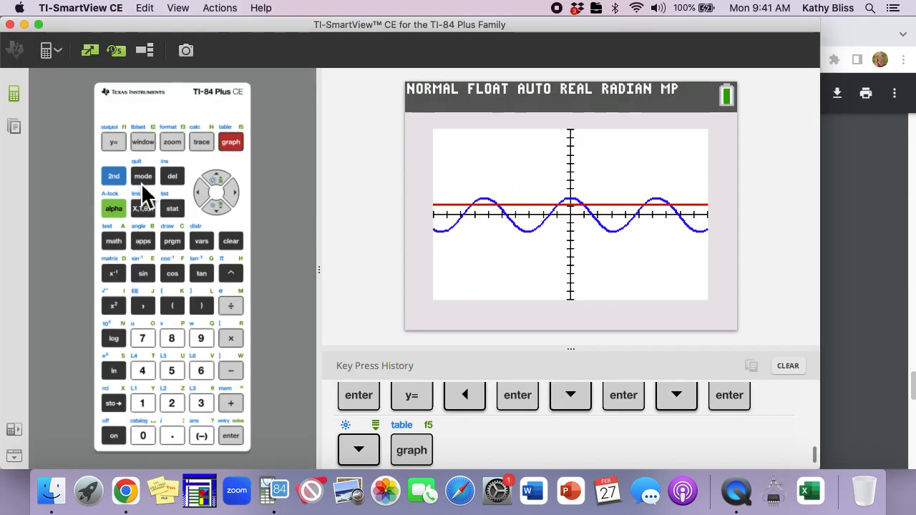
# Set the window to Xmin 0, Xmax π/2, Ymin -2, Ymax 2 and regraph
pyautogui.click(147, 146)
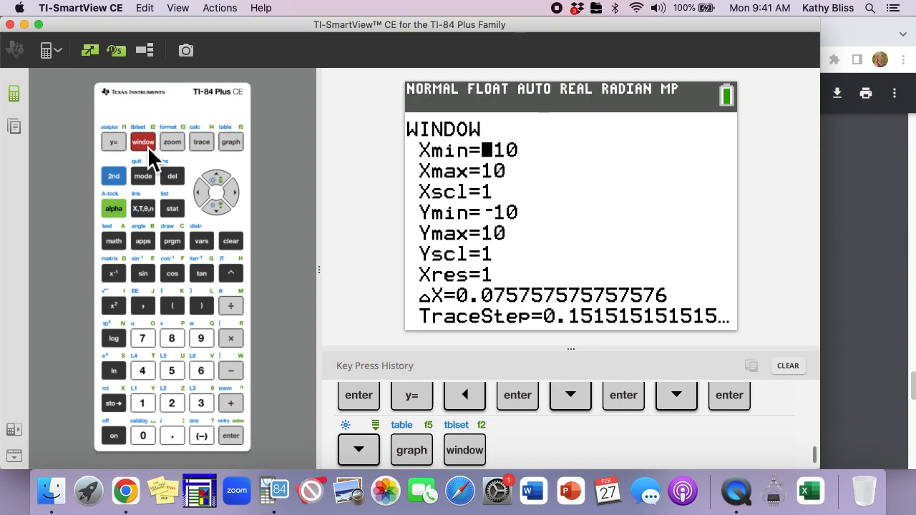
pyautogui.press('0')
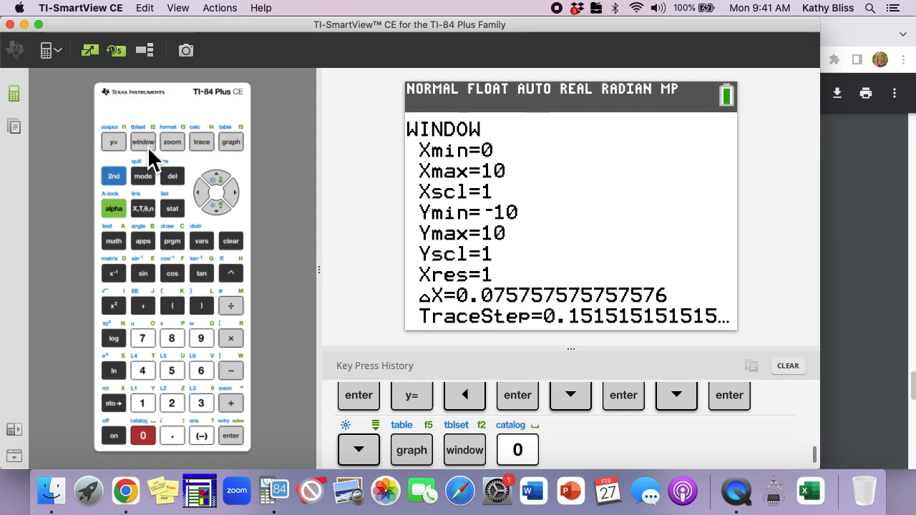
pyautogui.press('Down')
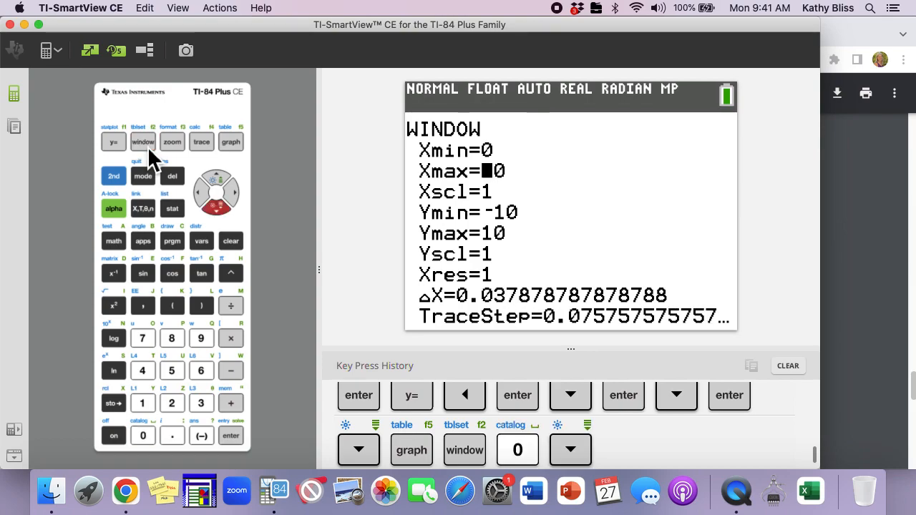
pyautogui.click(115, 178)
pyautogui.click(237, 280)
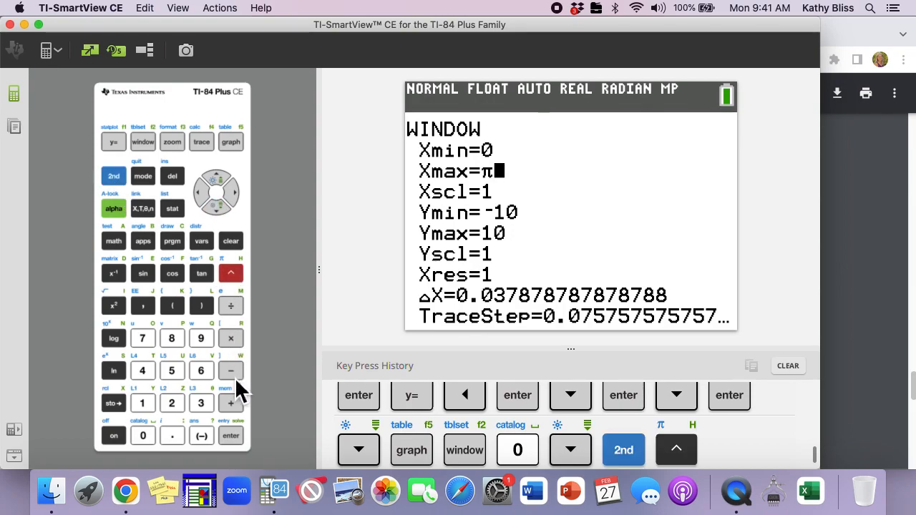
pyautogui.click(232, 308)
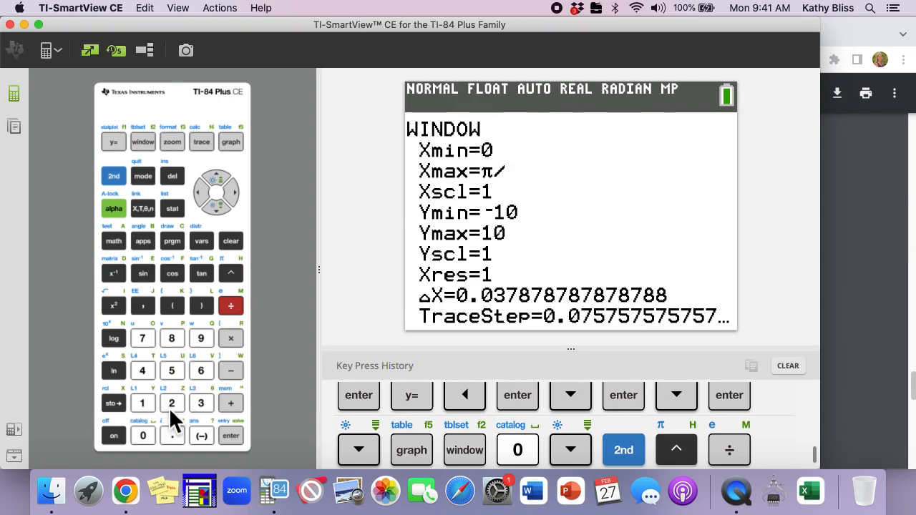
pyautogui.click(172, 404)
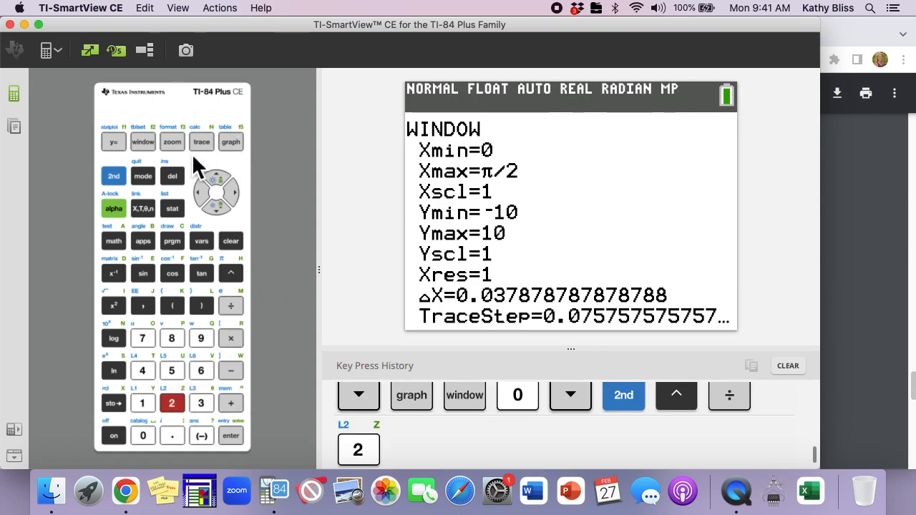
pyautogui.click(218, 208)
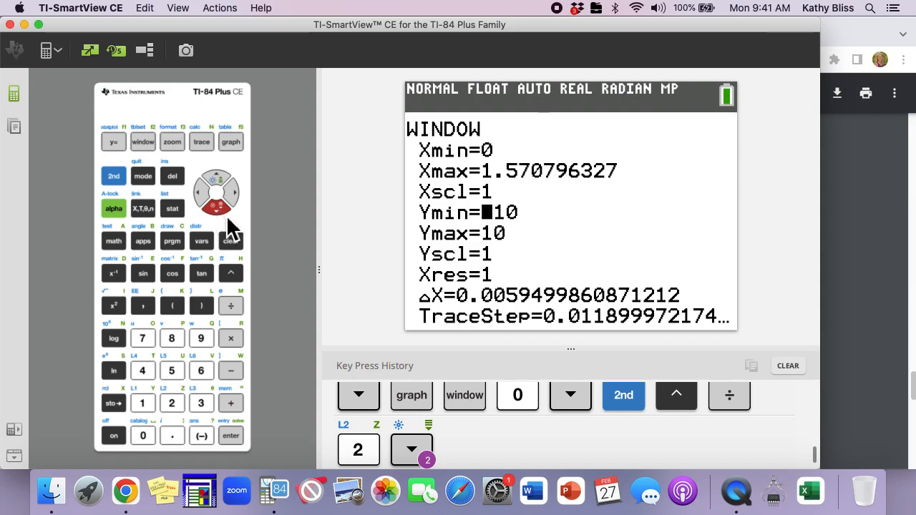
pyautogui.press('Right')
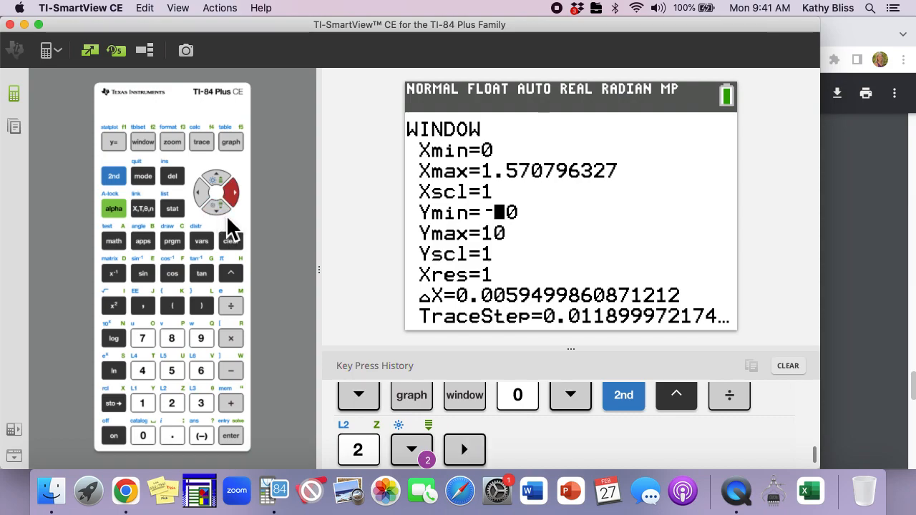
pyautogui.press('1')
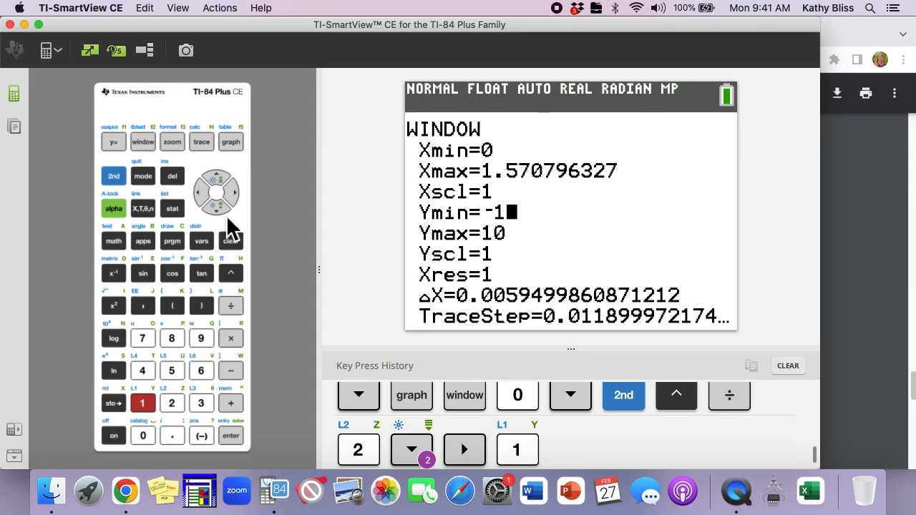
pyautogui.press('Escape')
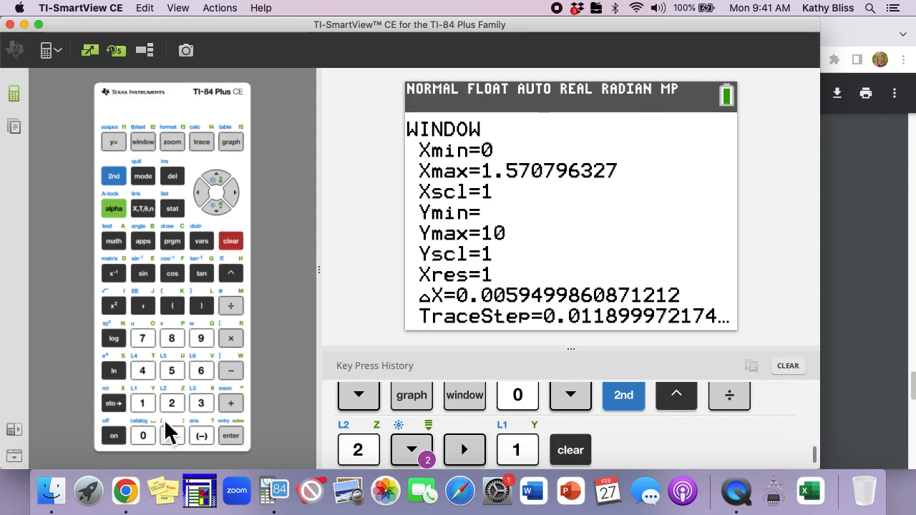
pyautogui.click(203, 436)
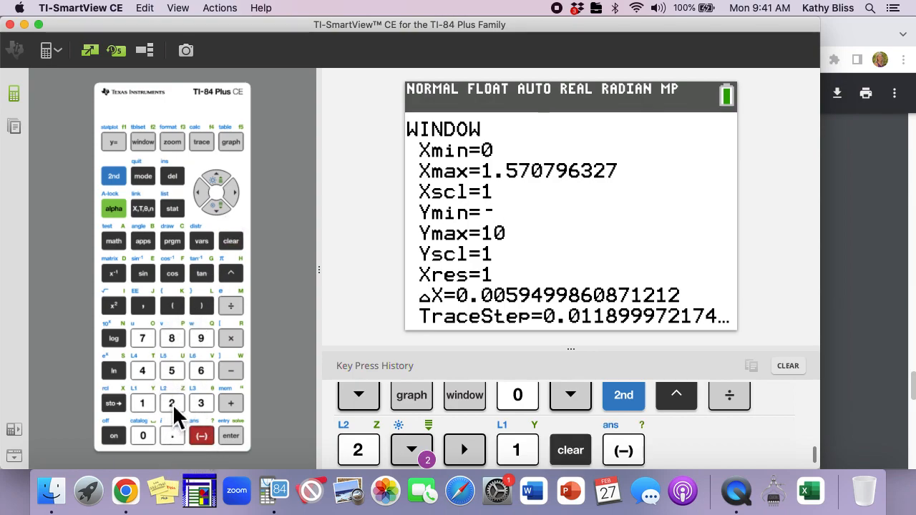
pyautogui.click(172, 403)
pyautogui.click(217, 208)
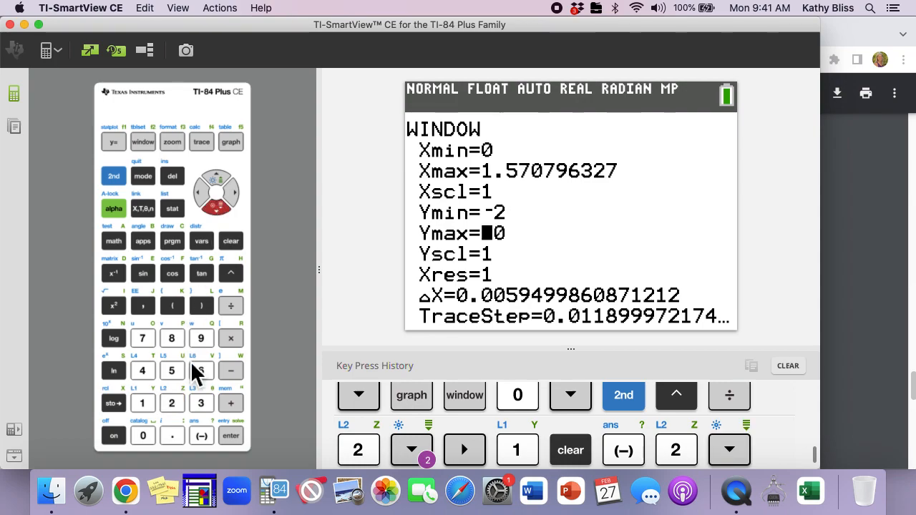
pyautogui.click(178, 403)
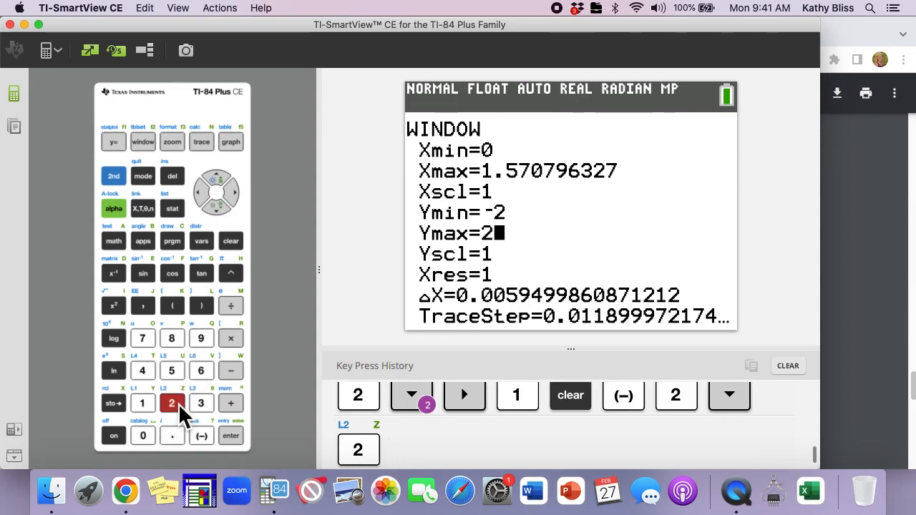
pyautogui.click(230, 142)
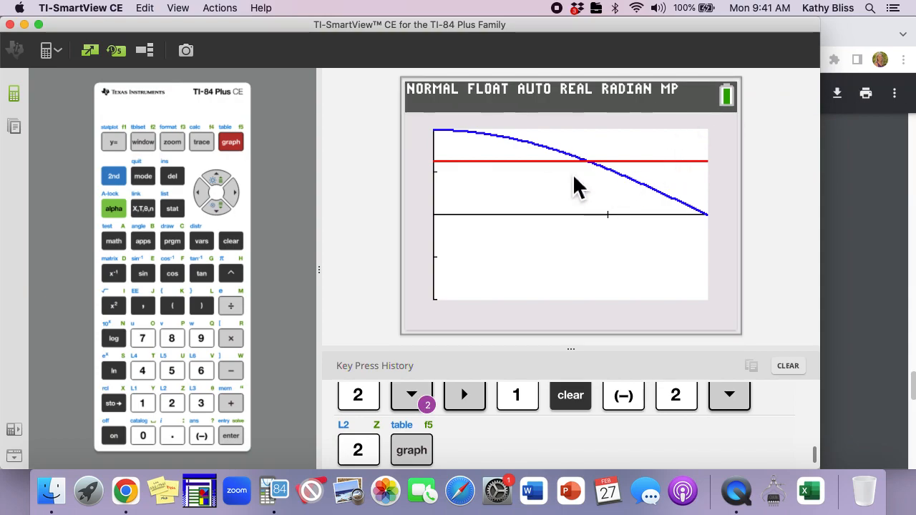
# Glance at problem 12 in the PDF, then use Intersect to find where Y1=2cos(X) meets Y2=4/π, guessing right of the crossing
pyautogui.click(859, 246)
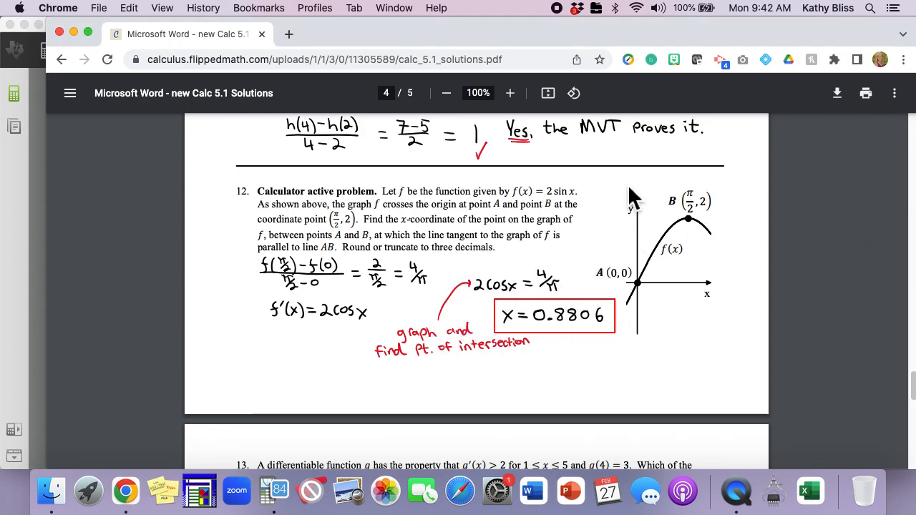
pyautogui.click(26, 307)
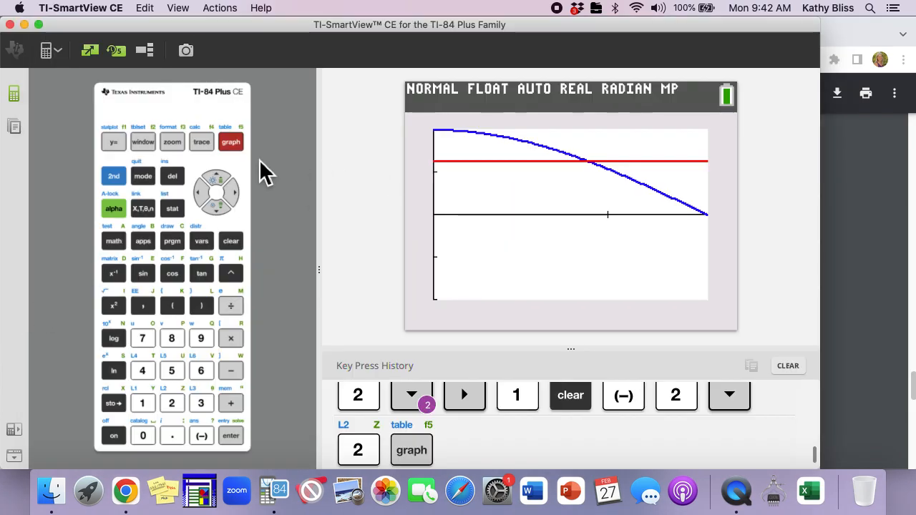
pyautogui.click(118, 178)
pyautogui.click(200, 143)
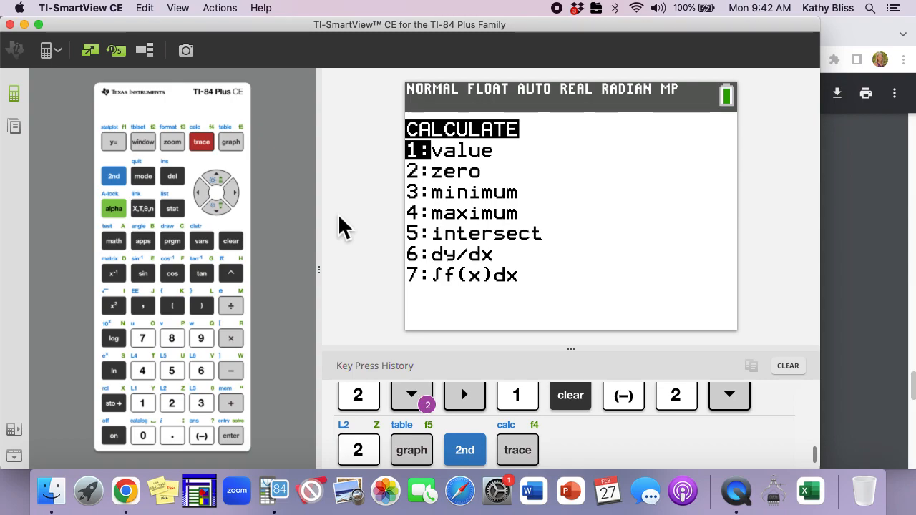
pyautogui.press('5')
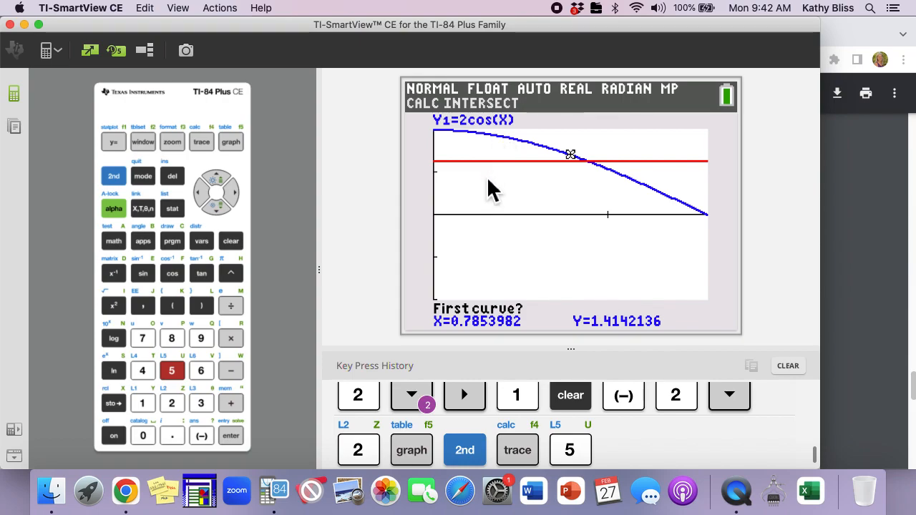
pyautogui.press('Return')
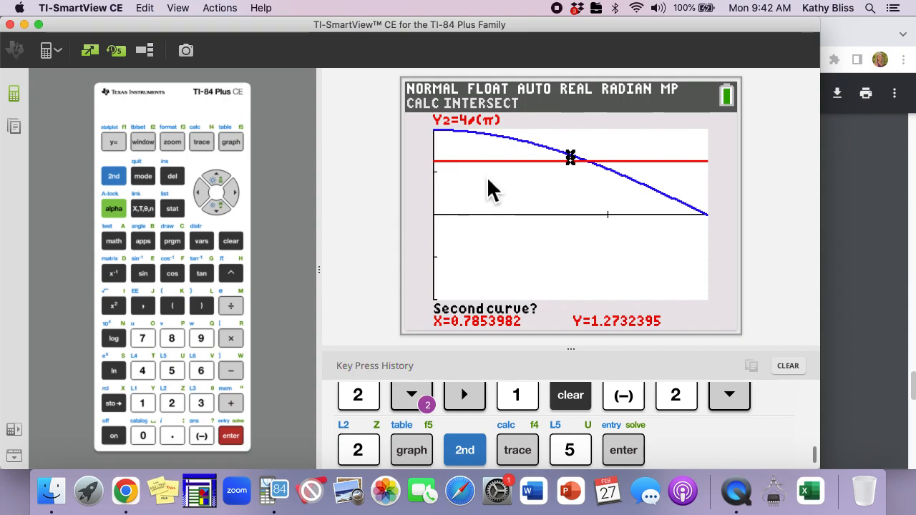
pyautogui.press('Return')
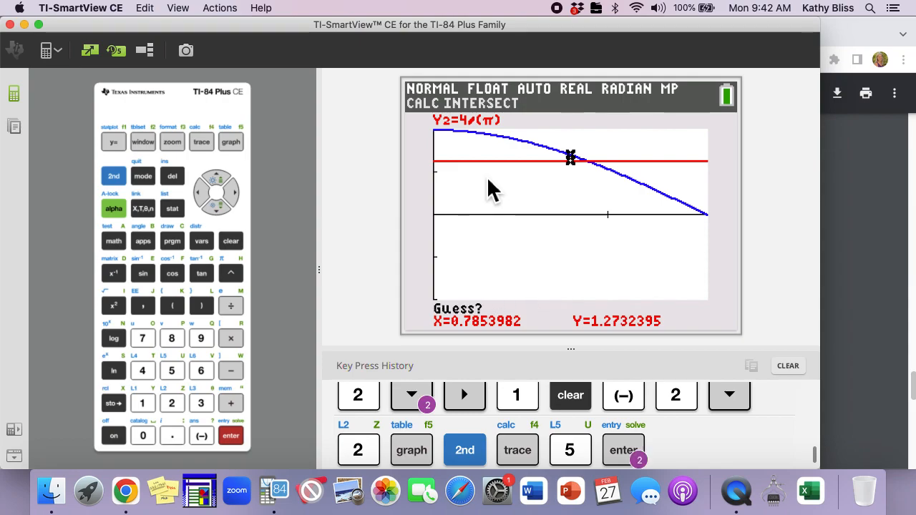
pyautogui.press('Right')
pyautogui.press('Right')
pyautogui.press('Right')
pyautogui.press('Right')
pyautogui.press('Right')
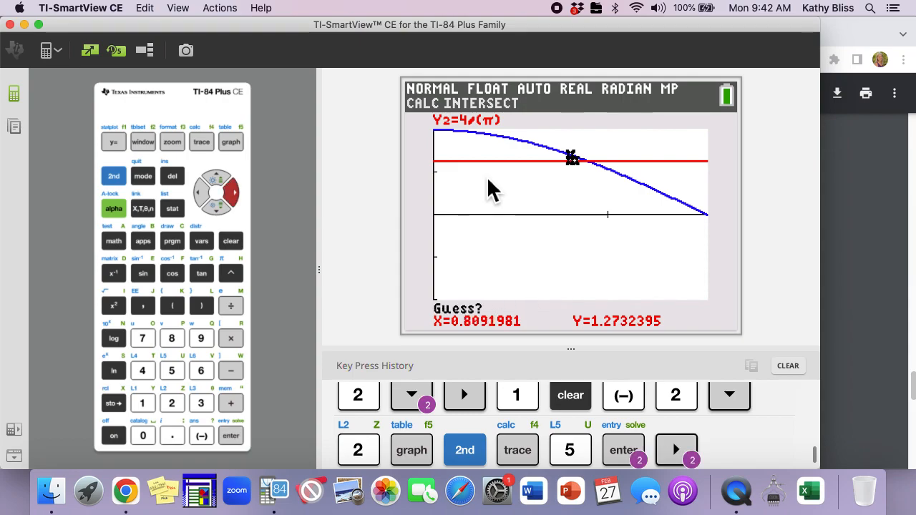
pyautogui.press('Right')
pyautogui.press('Right')
pyautogui.press('Right')
pyautogui.press('Right')
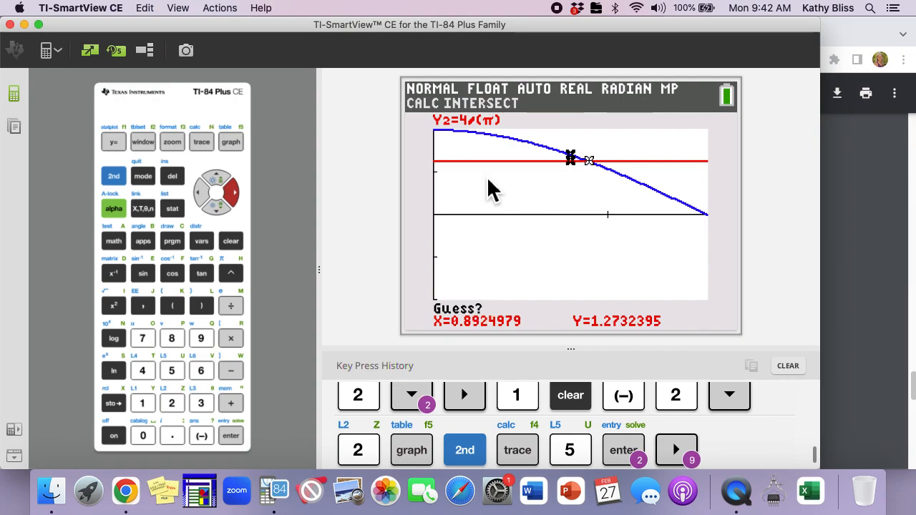
pyautogui.press('Return')
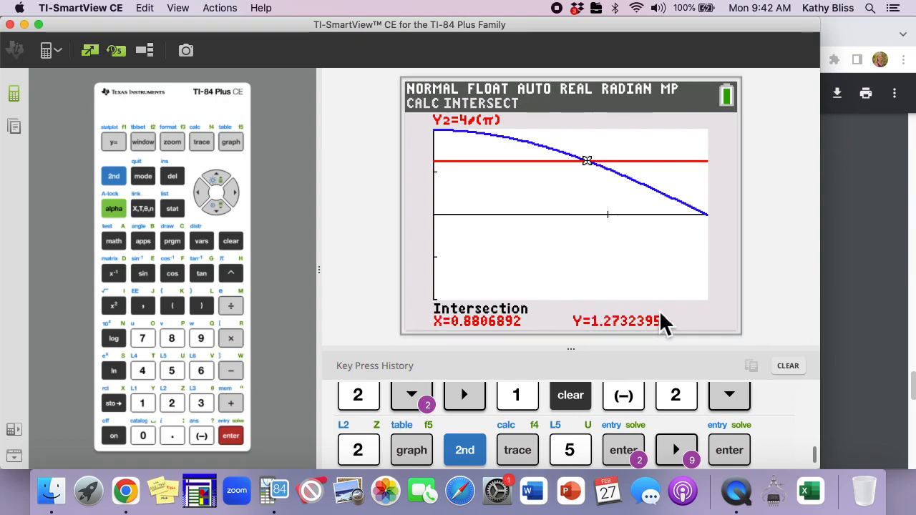
# Scroll the solutions PDF to problem 14 and review its worked solution
pyautogui.click(880, 194)
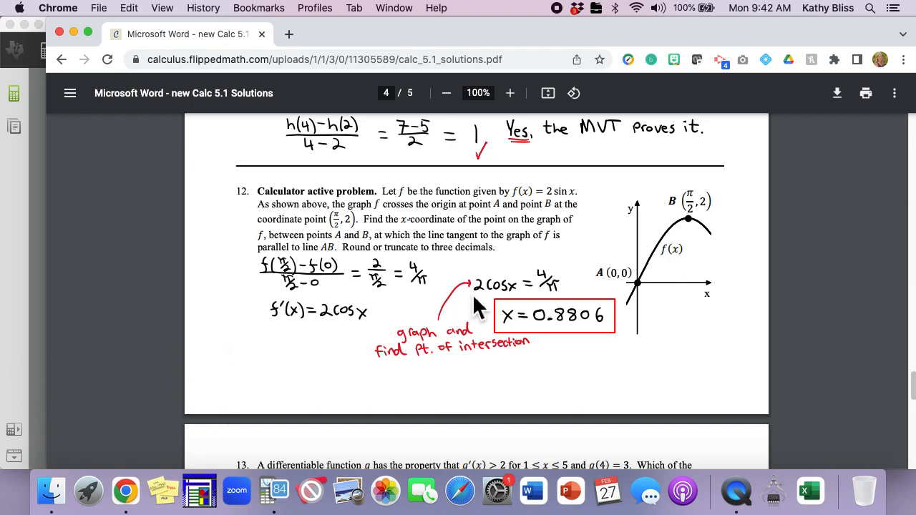
pyautogui.scroll(-10, 473, 368)
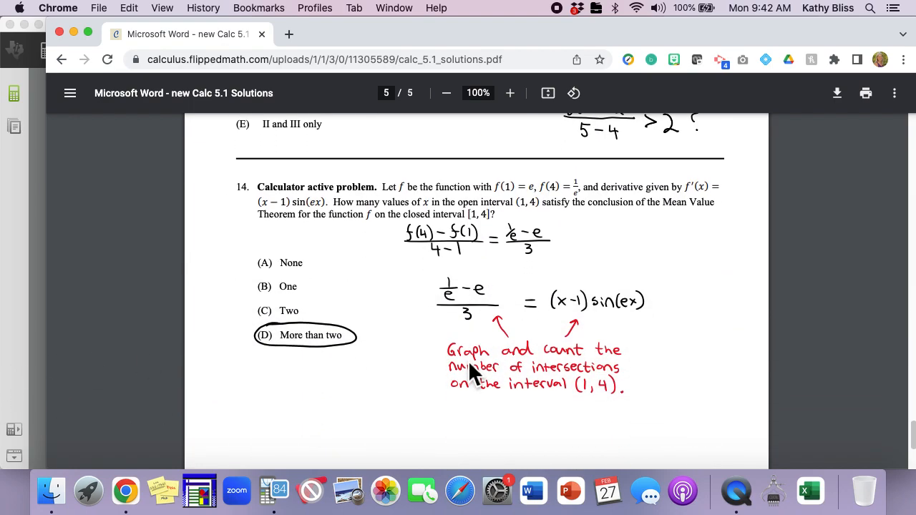
pyautogui.click(10, 342)
# Turn off Y2 in the Y= editor so only Y1=2cos(X) stays graphed
pyautogui.click(116, 178)
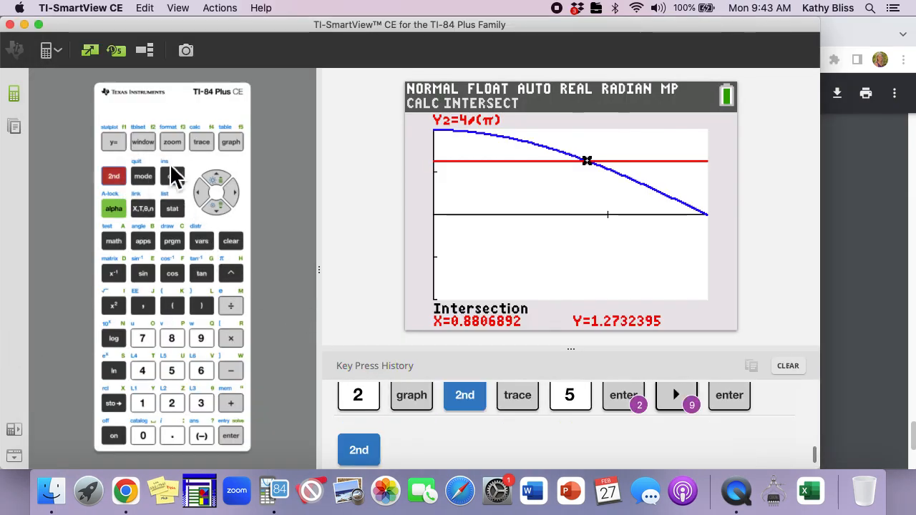
pyautogui.click(201, 142)
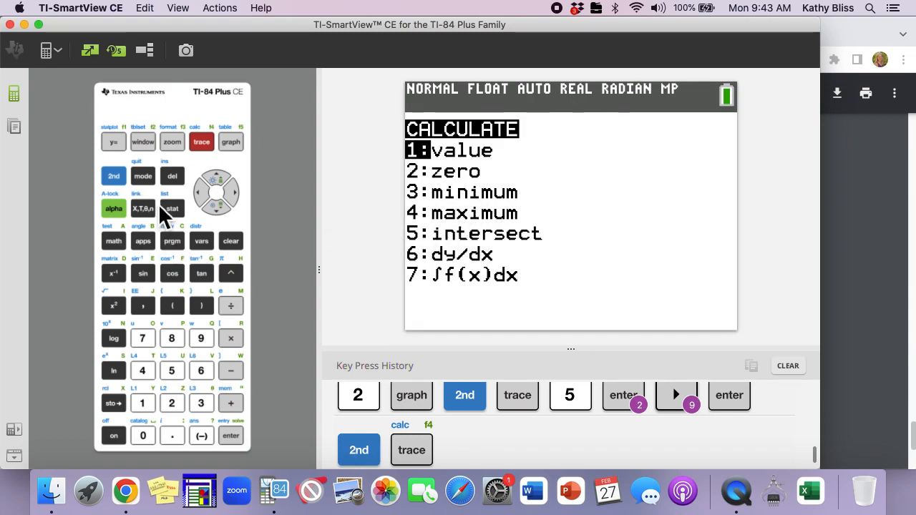
pyautogui.click(114, 147)
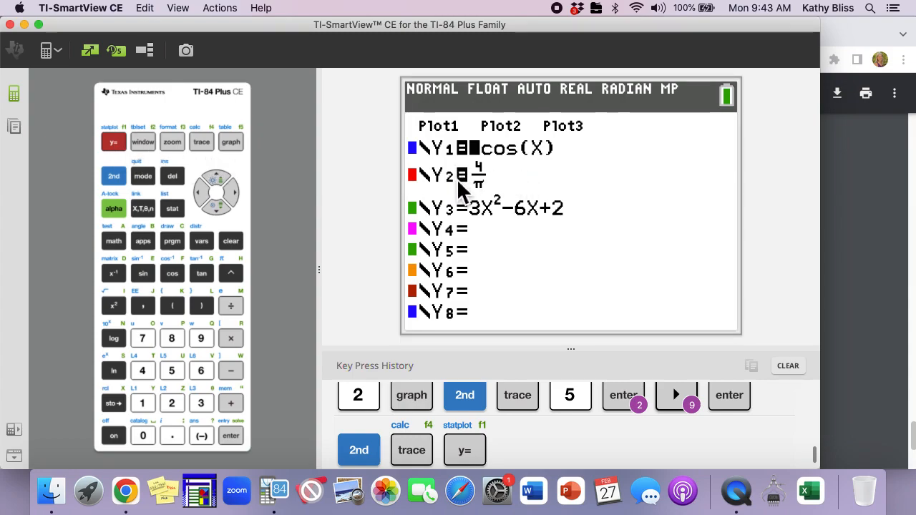
pyautogui.press('Left')
pyautogui.press('Down')
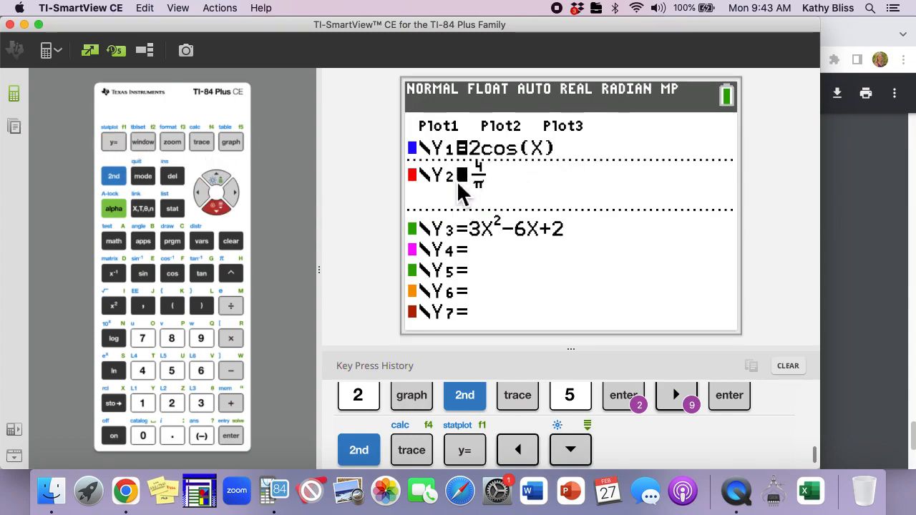
pyautogui.press('Return')
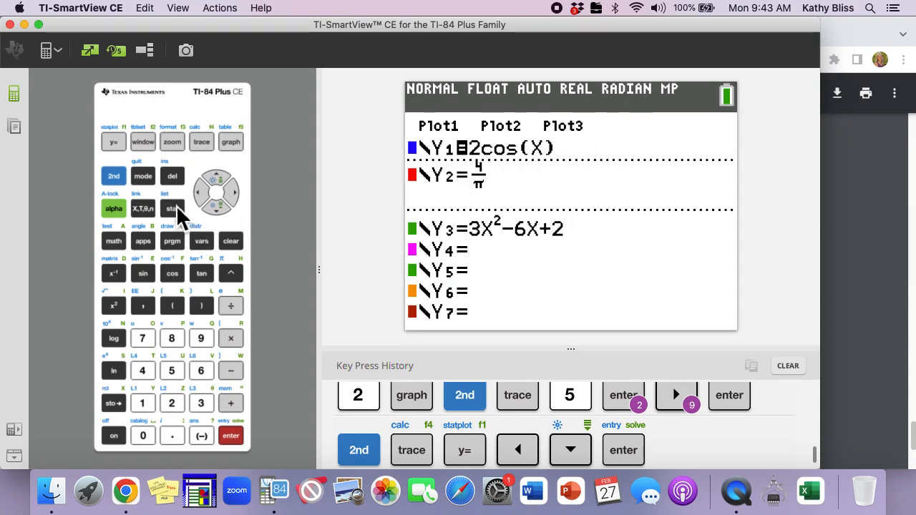
# Set the window to Xmin -1, Xmax 2 and Xscl 1, then graph
pyautogui.click(147, 145)
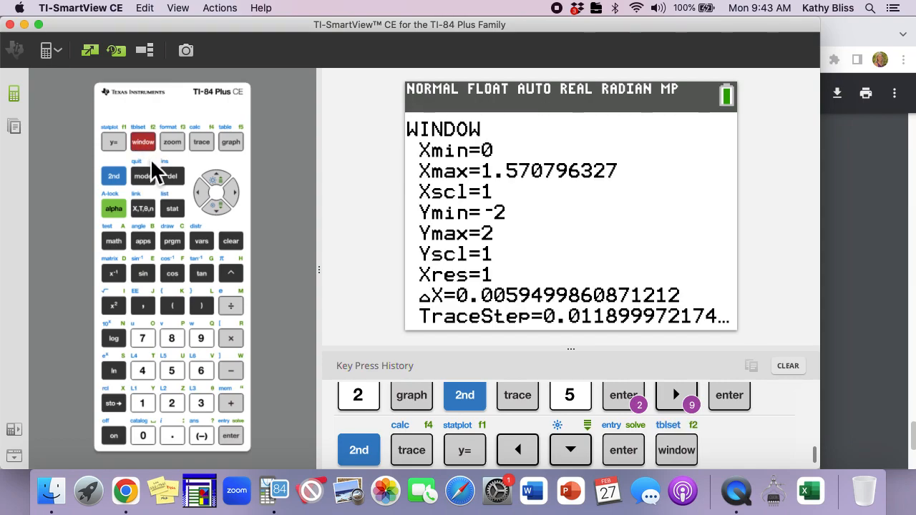
pyautogui.press('Down')
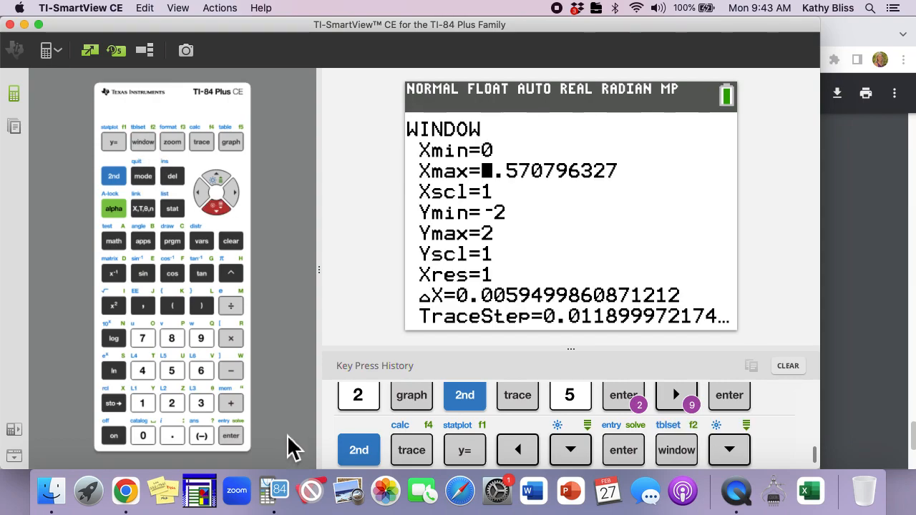
pyautogui.click(201, 436)
pyautogui.click(143, 402)
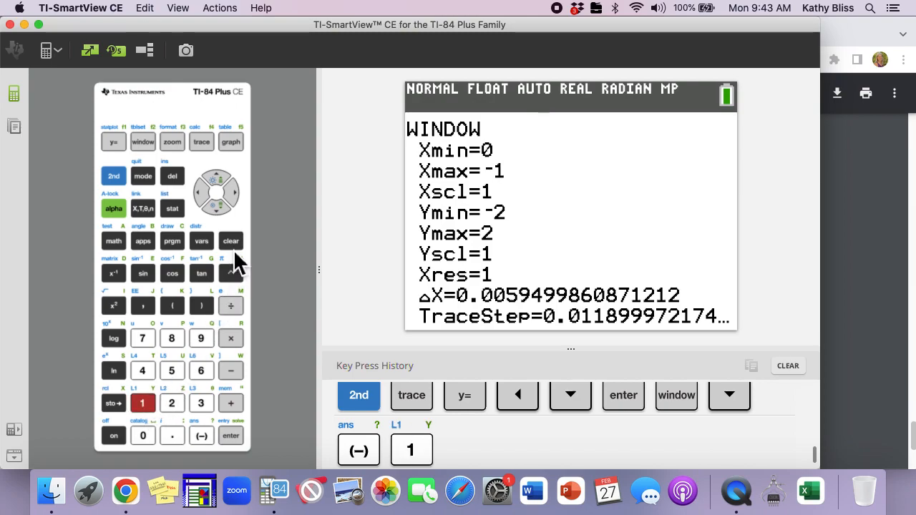
pyautogui.click(218, 207)
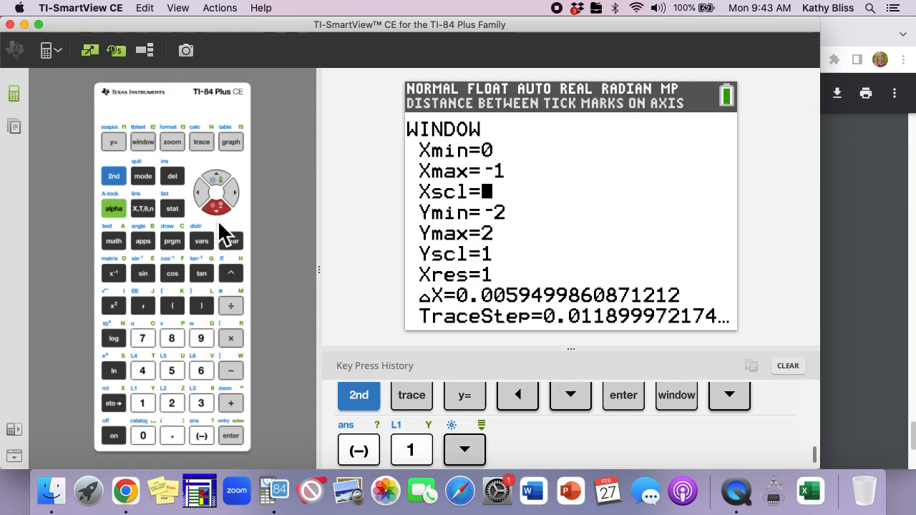
pyautogui.click(174, 402)
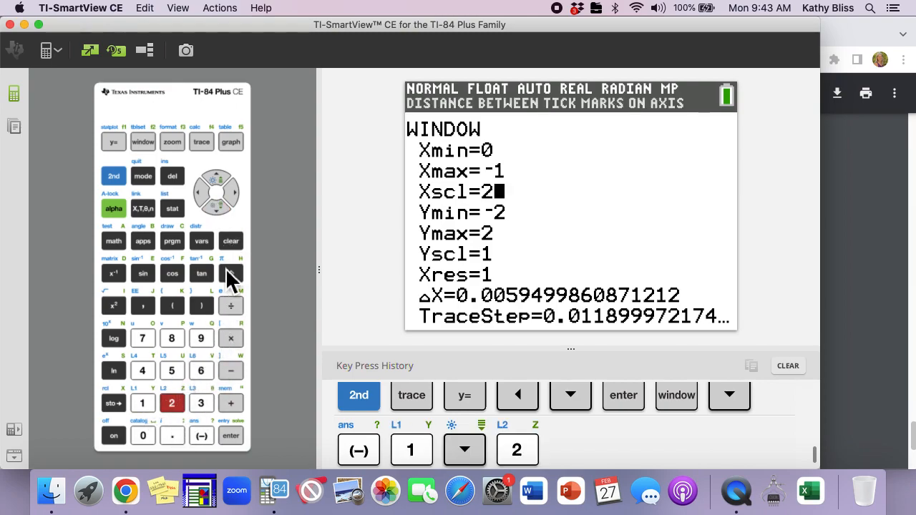
pyautogui.click(219, 181)
pyautogui.click(219, 180)
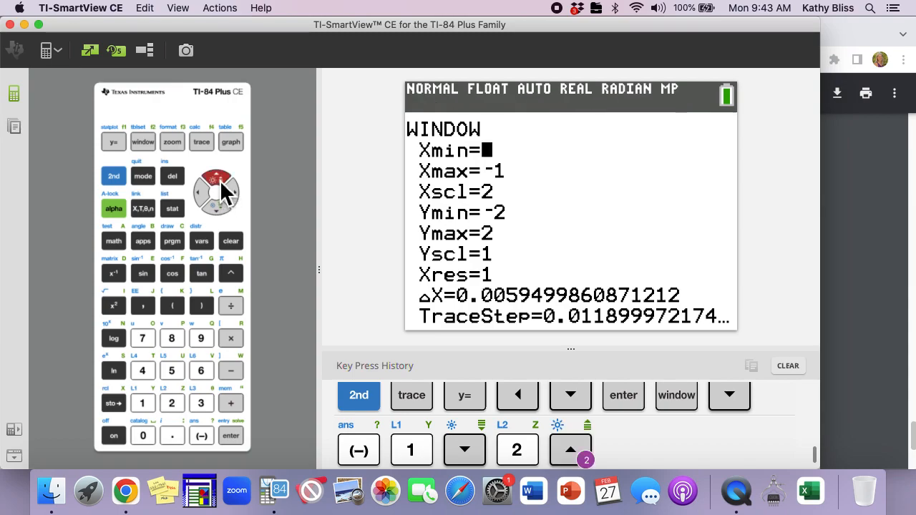
pyautogui.click(207, 442)
pyautogui.click(144, 403)
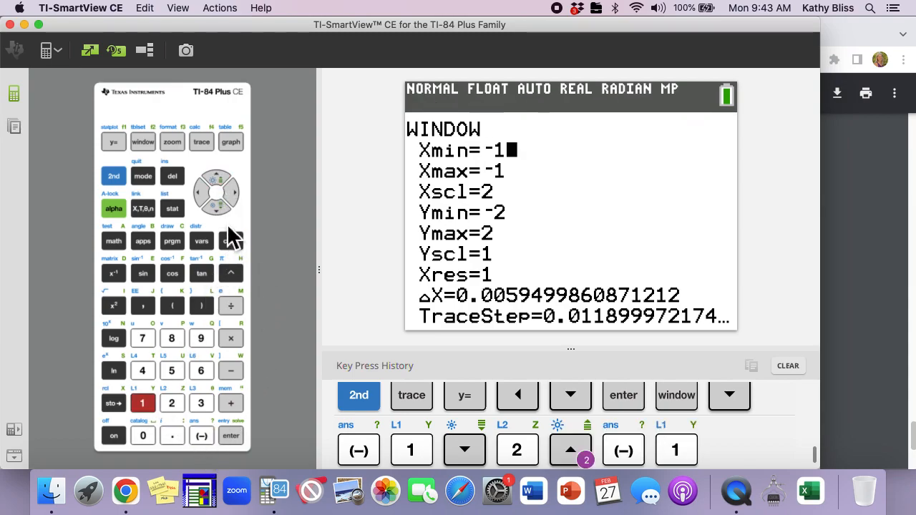
pyautogui.click(220, 211)
pyautogui.click(176, 405)
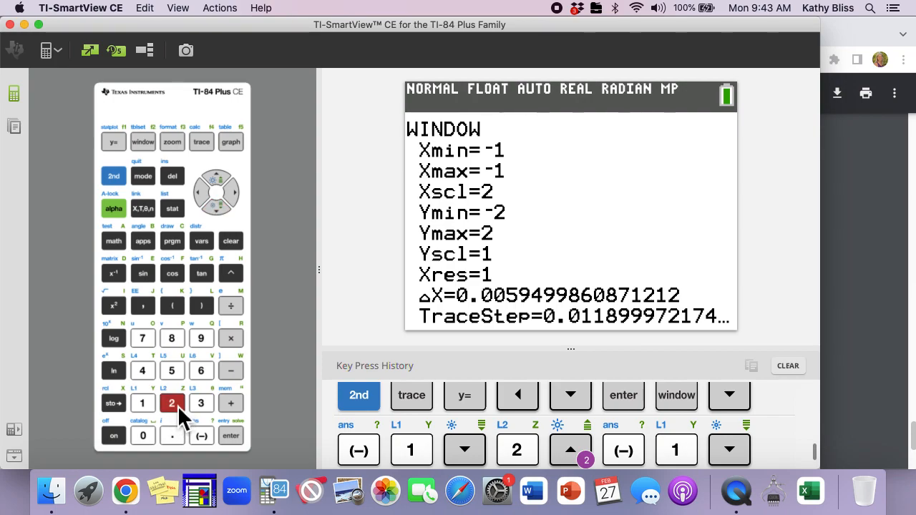
pyautogui.click(220, 211)
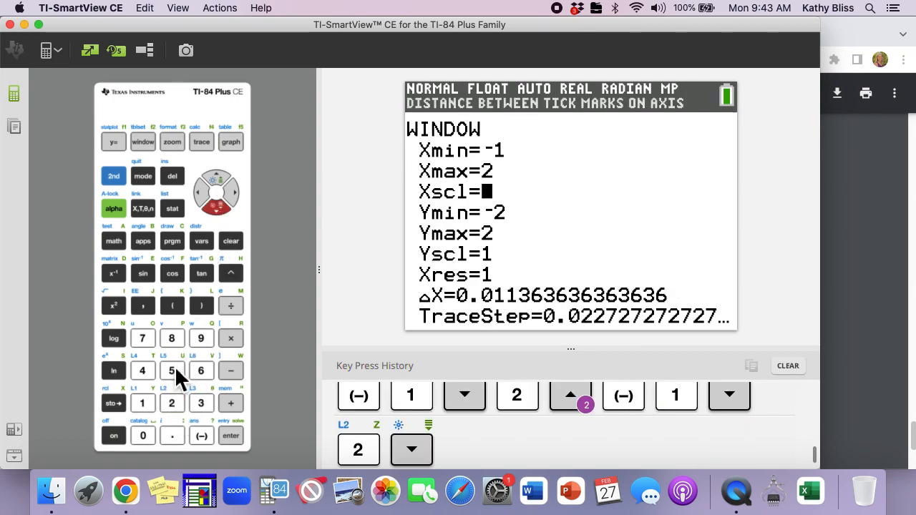
pyautogui.click(143, 403)
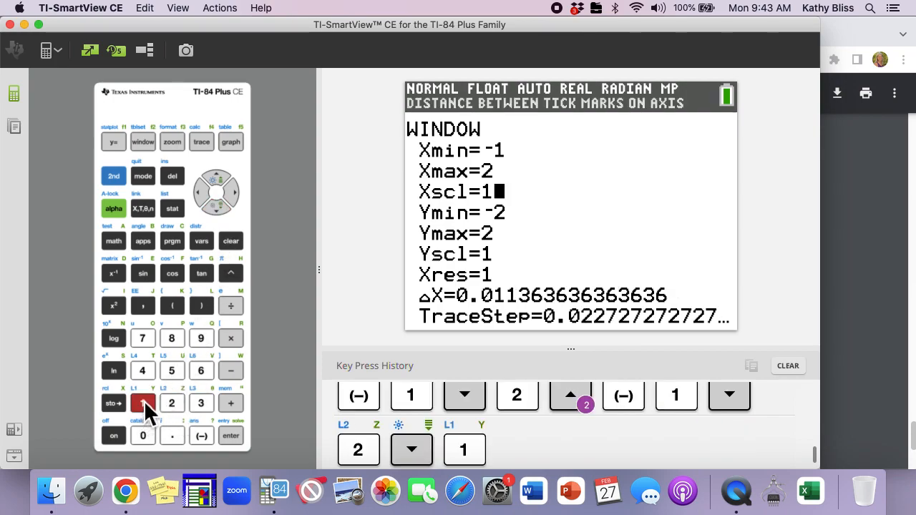
pyautogui.click(233, 145)
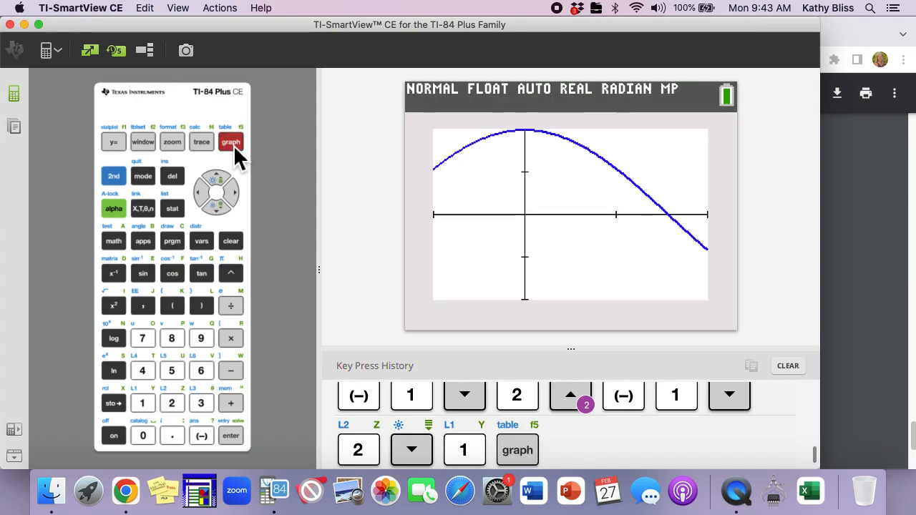
# Change the window's Xmax to 3 and regraph
pyautogui.click(142, 145)
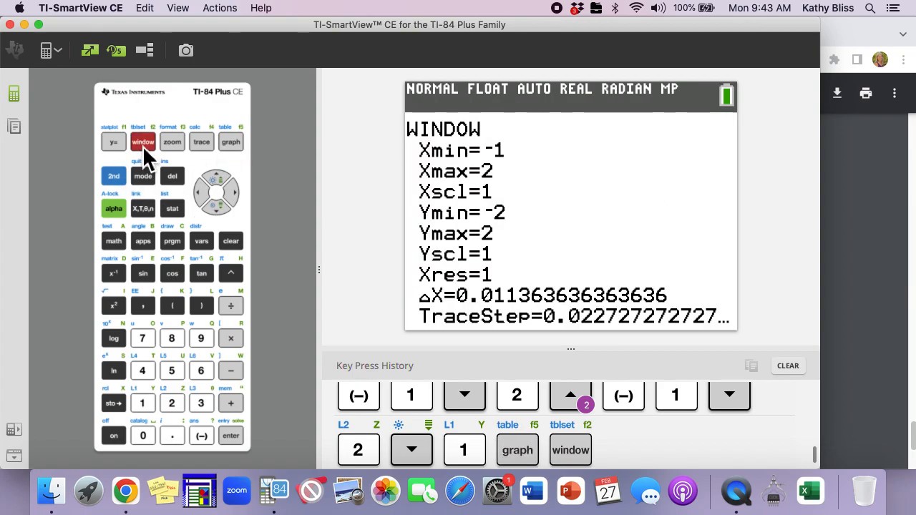
pyautogui.click(220, 209)
pyautogui.write('3')
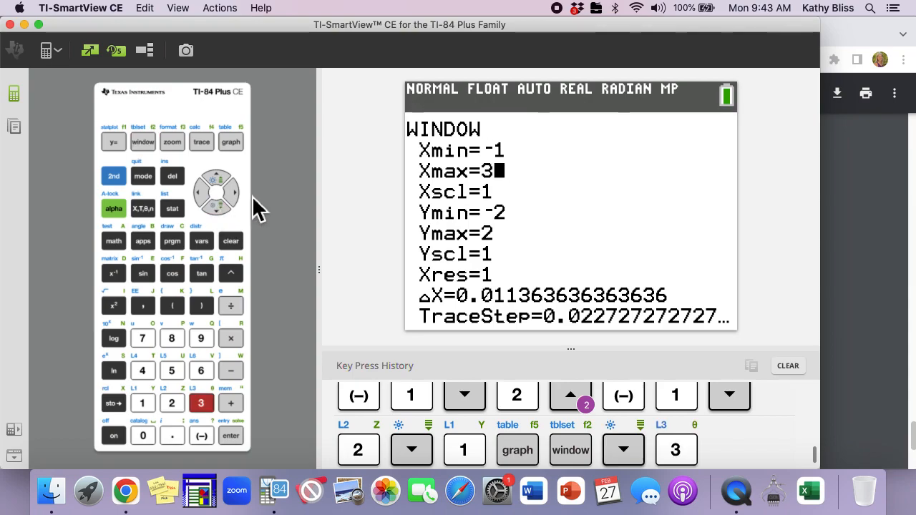
pyautogui.click(230, 143)
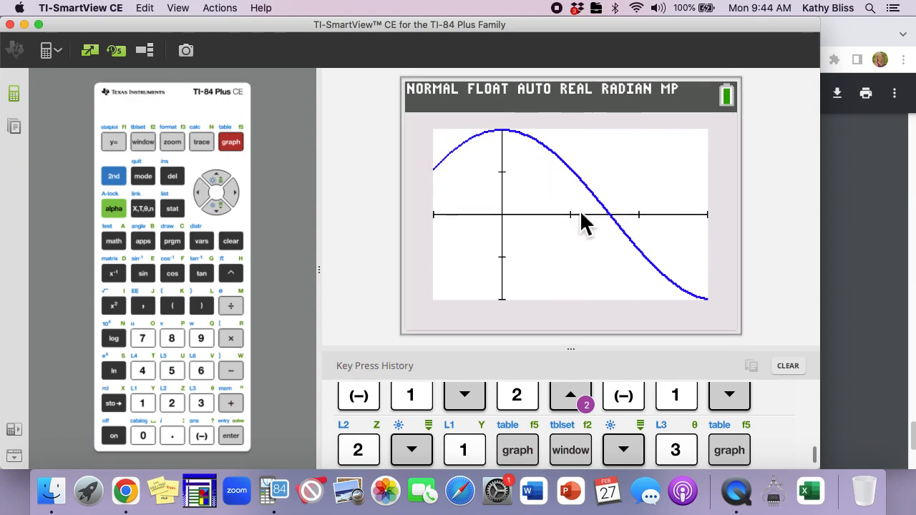
# Set the window to Xmax 6, Ymin -2.5 and Ymax 2.5, then graph Y1=2cos(X)
pyautogui.click(146, 141)
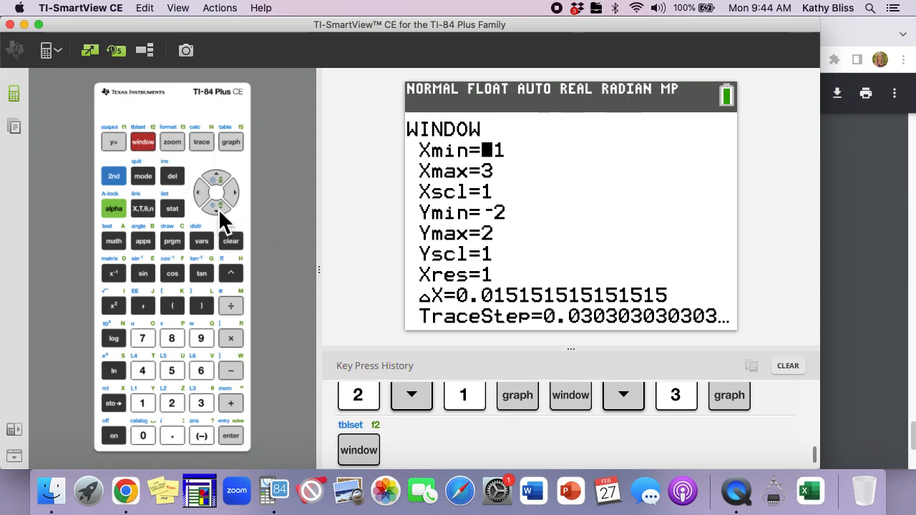
pyautogui.click(216, 207)
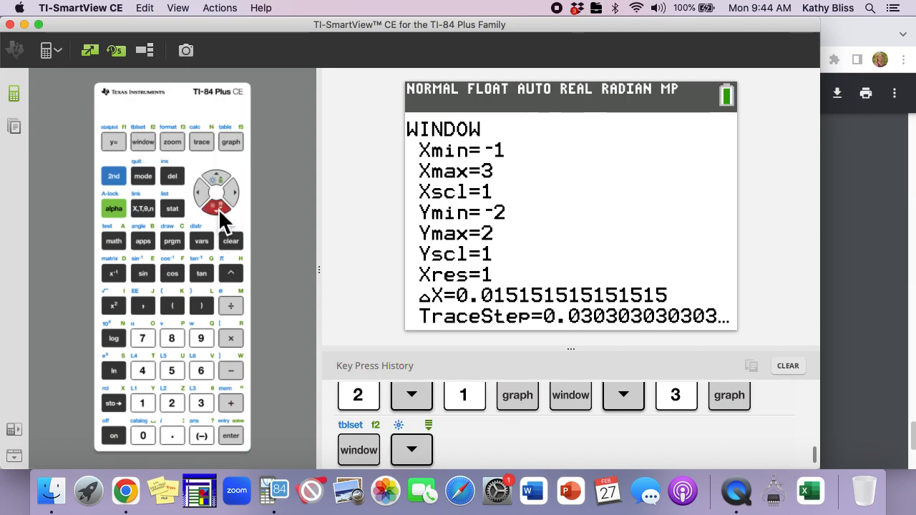
pyautogui.write('6')
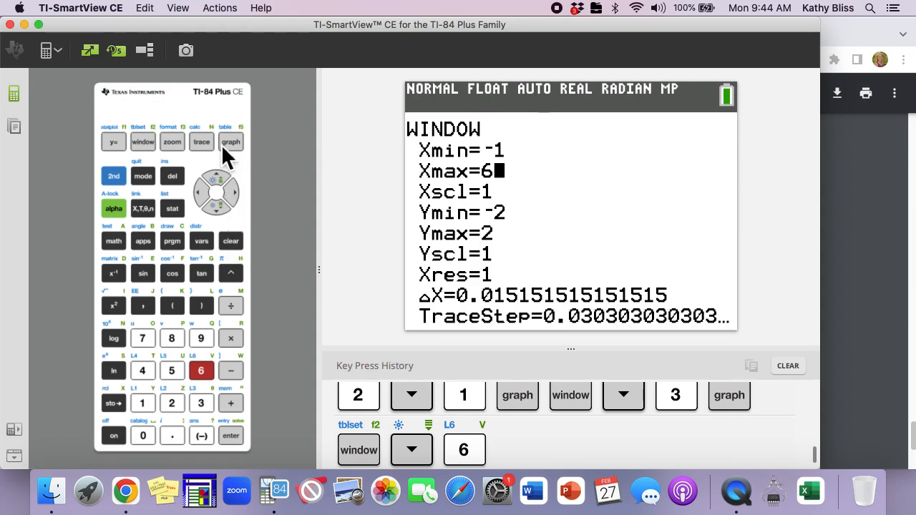
pyautogui.click(220, 208)
pyautogui.click(220, 208)
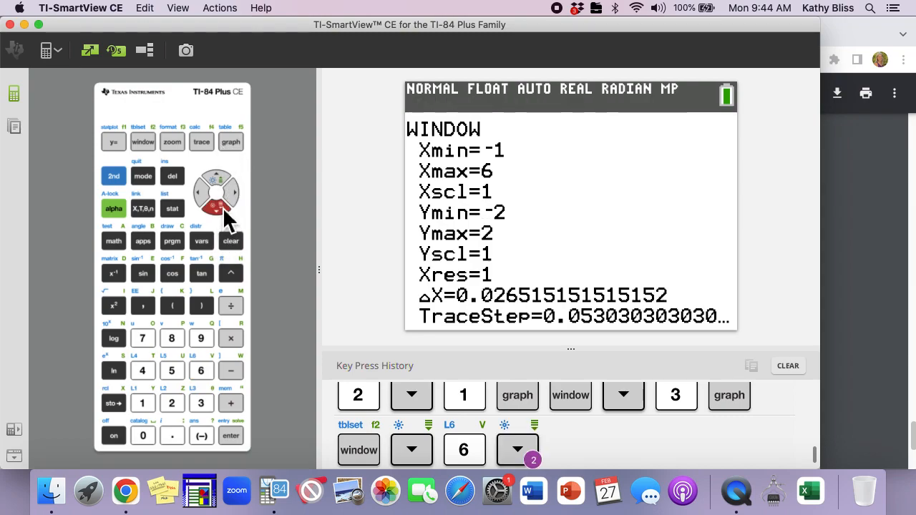
pyautogui.click(234, 194)
pyautogui.click(234, 194)
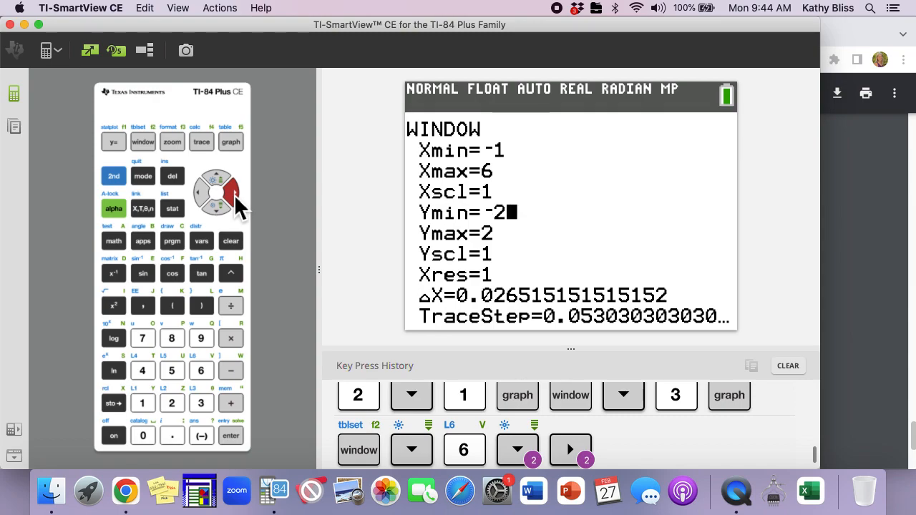
pyautogui.write('.5')
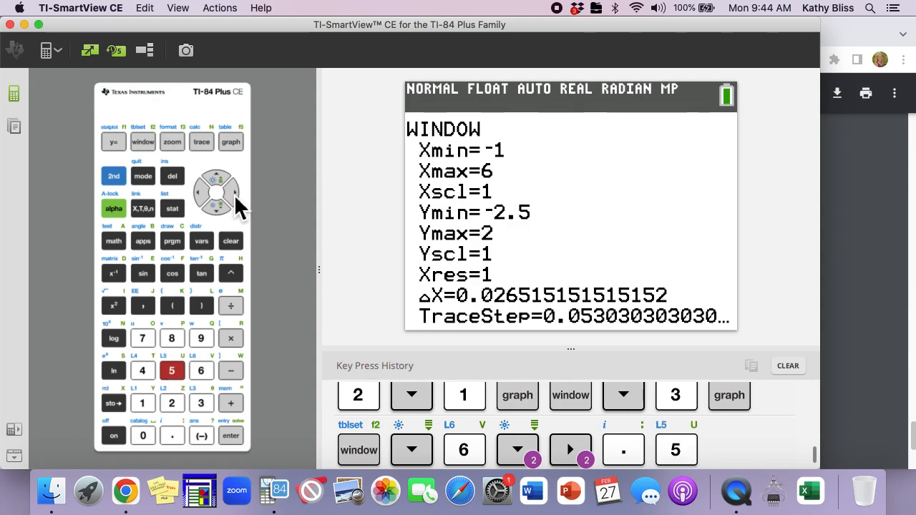
pyautogui.press('Down')
pyautogui.click(234, 194)
pyautogui.write('.5')
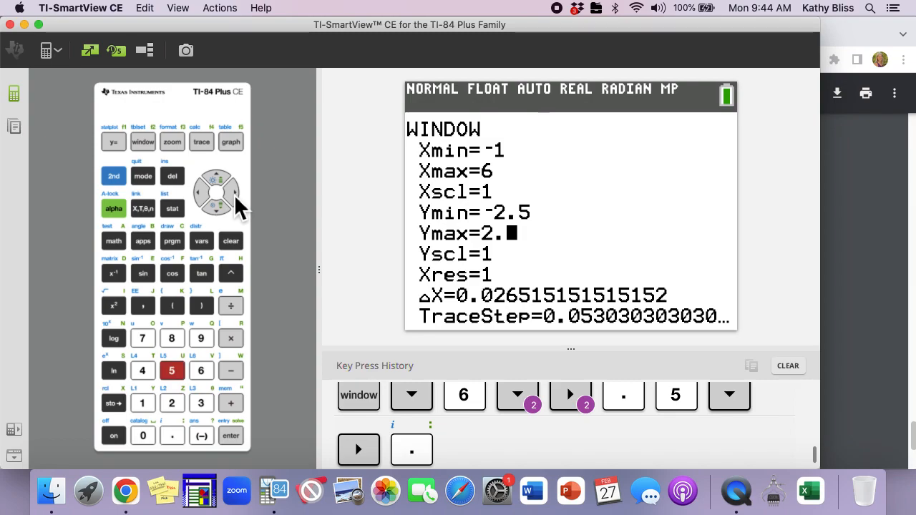
pyautogui.click(234, 142)
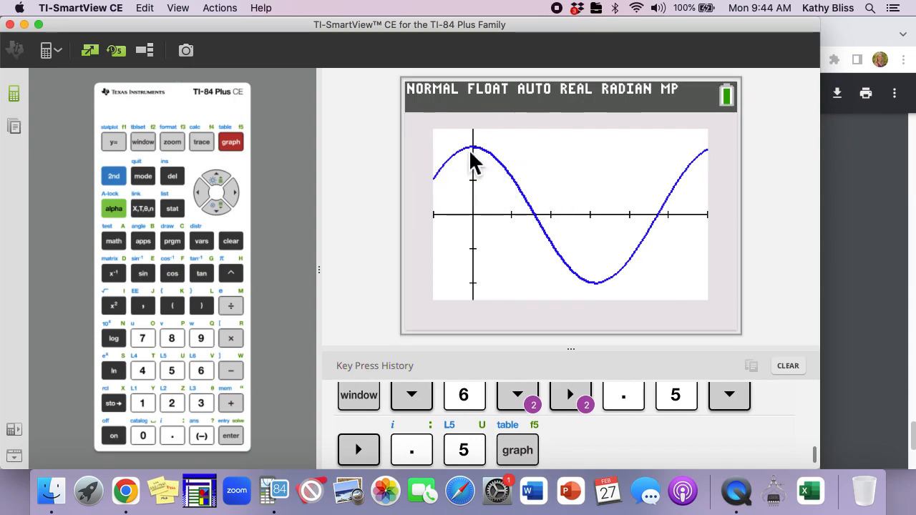
# Calculate the maximum of Y1 near x=0, setting left and right bounds around the peak and accepting the guess
pyautogui.click(113, 183)
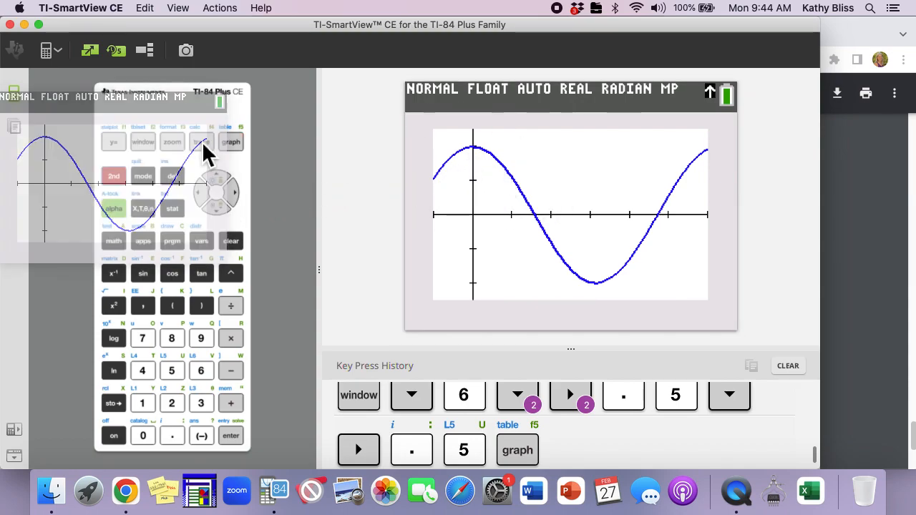
pyautogui.click(113, 182)
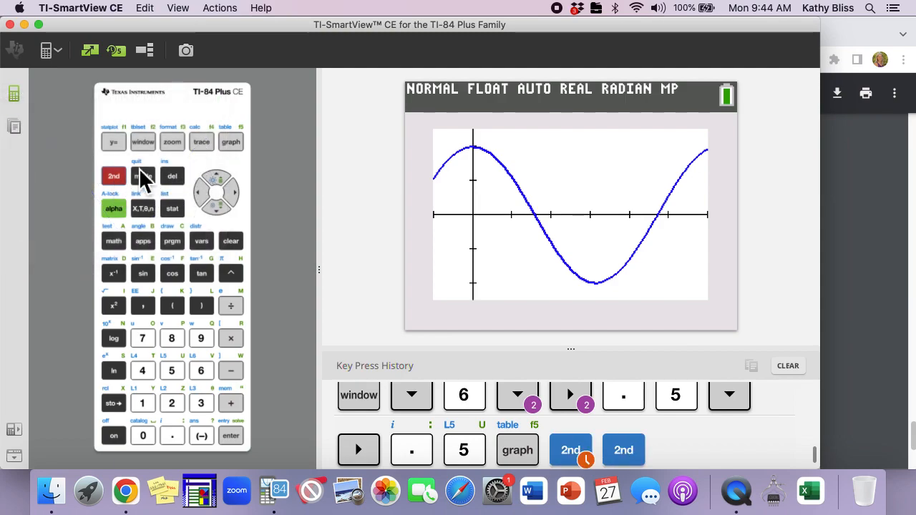
pyautogui.click(202, 143)
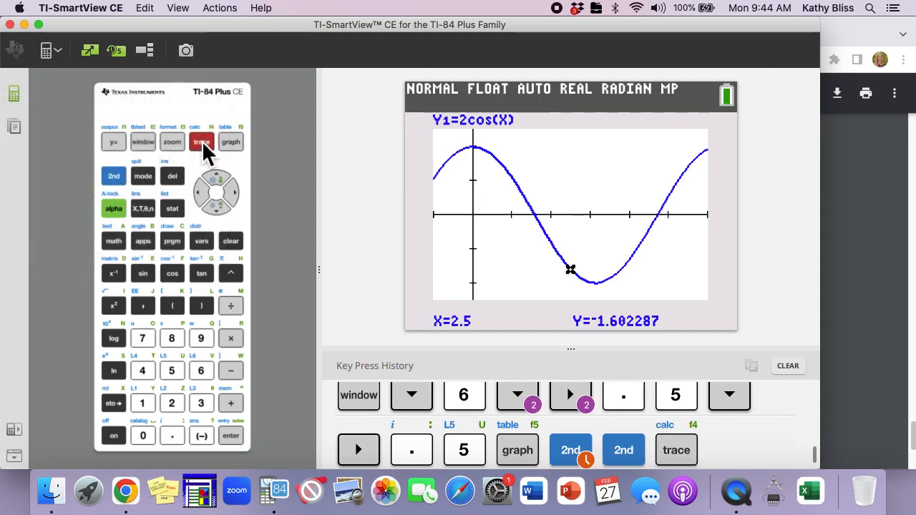
pyautogui.click(114, 179)
pyautogui.click(203, 143)
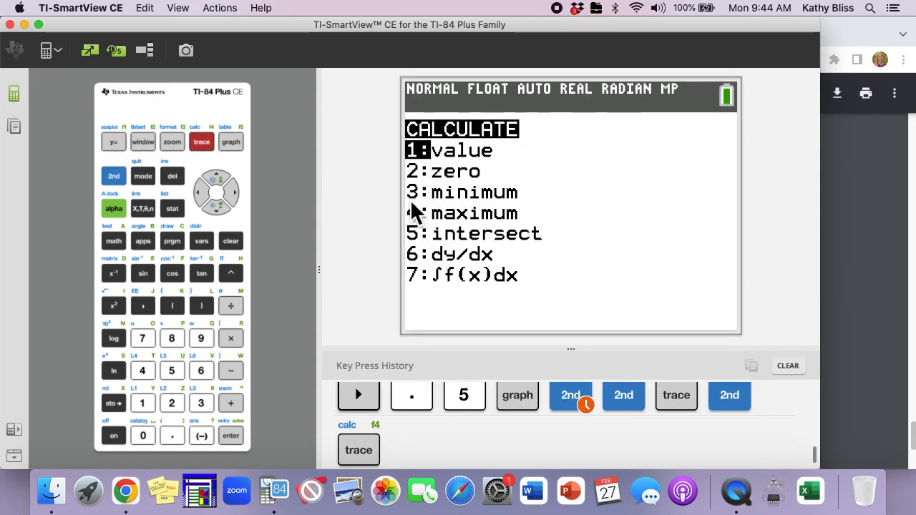
pyautogui.press('4')
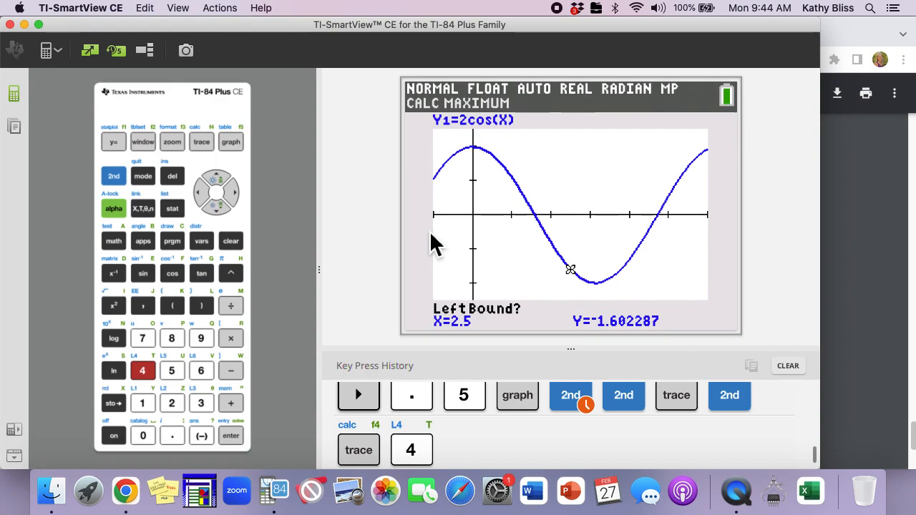
pyautogui.press('Left')
pyautogui.press('Left')
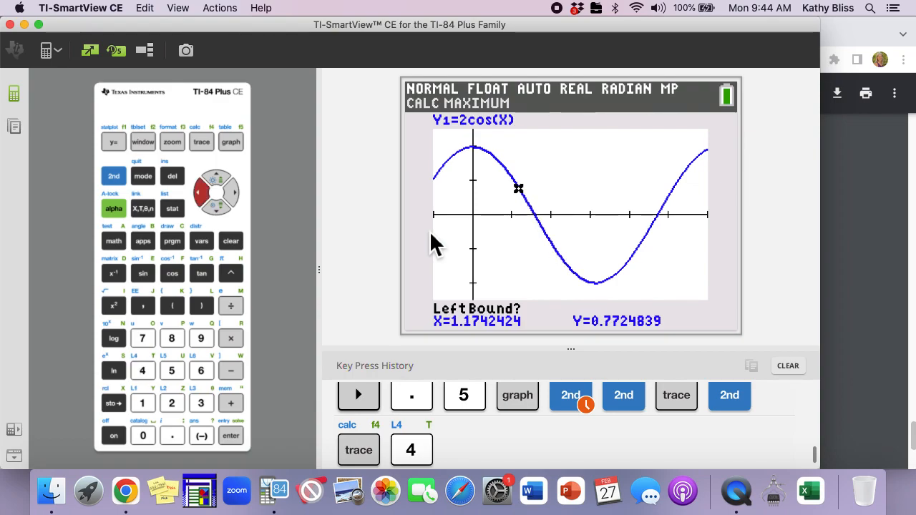
pyautogui.press('Left')
pyautogui.press('Left')
pyautogui.press('Left')
pyautogui.press('Left')
pyautogui.press('Left')
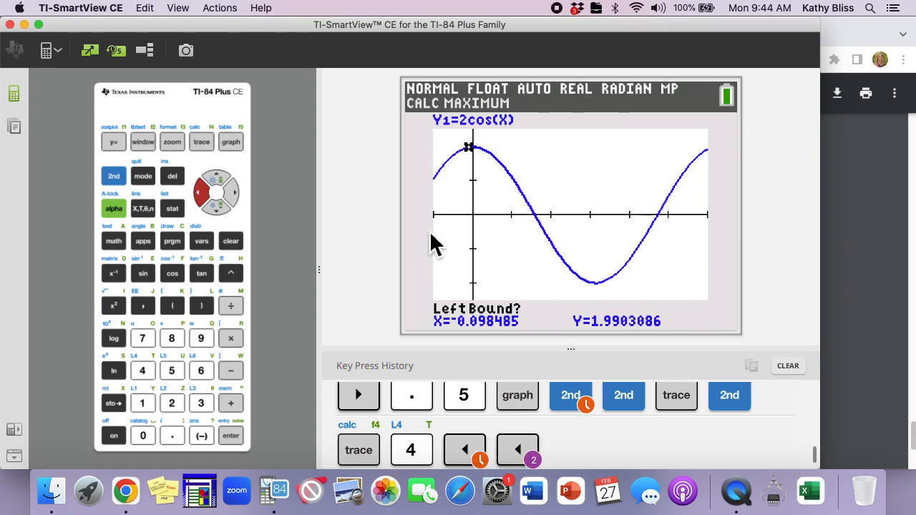
pyautogui.press('Left')
pyautogui.press('Left')
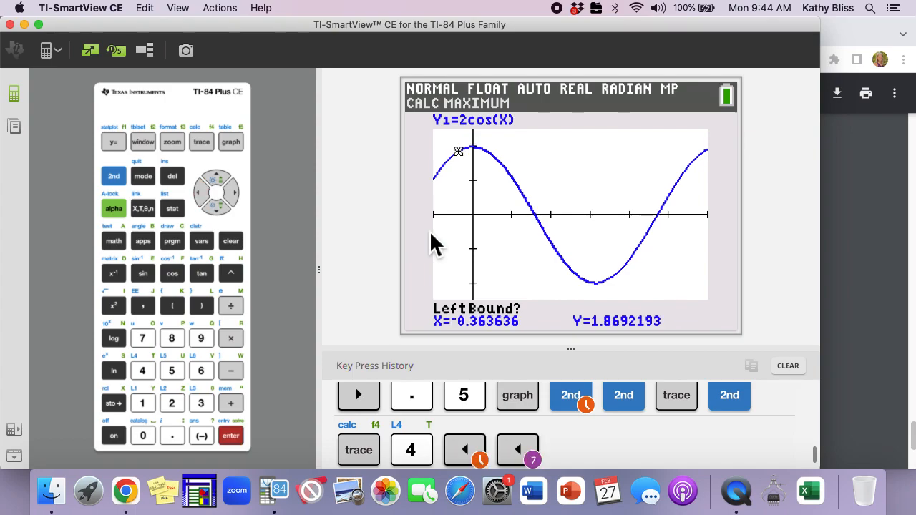
pyautogui.press('Return')
pyautogui.press('Right')
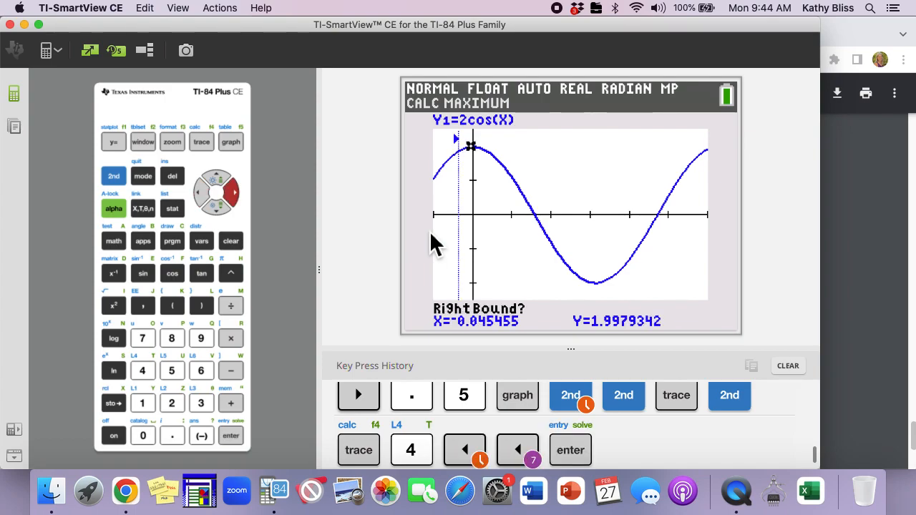
pyautogui.press('Right')
pyautogui.press('Right')
pyautogui.press('Return')
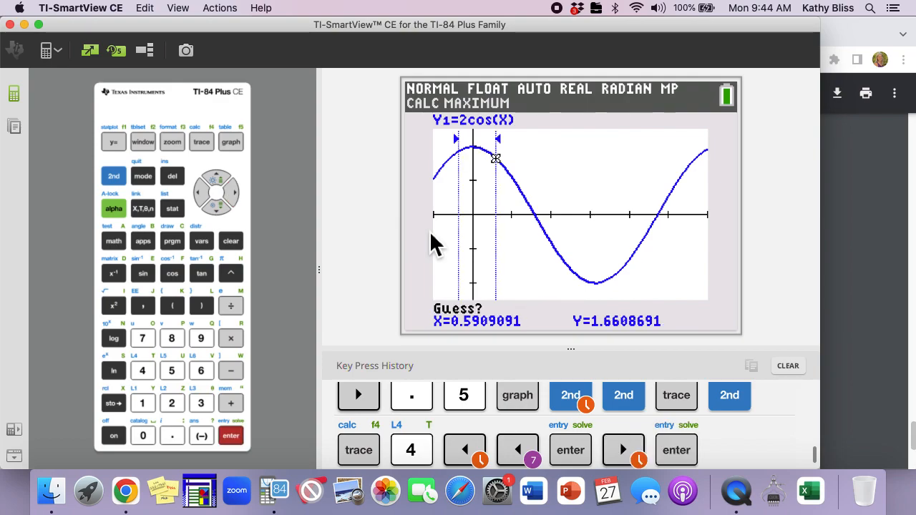
pyautogui.press('Return')
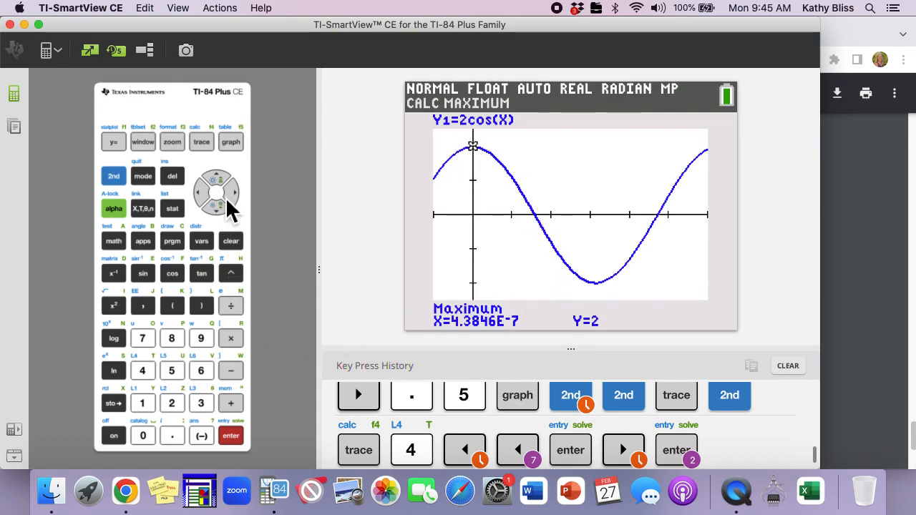
# Calculate the minimum of Y1 in the trough, setting left and right bounds around it and accepting the guess
pyautogui.click(113, 208)
pyautogui.click(200, 145)
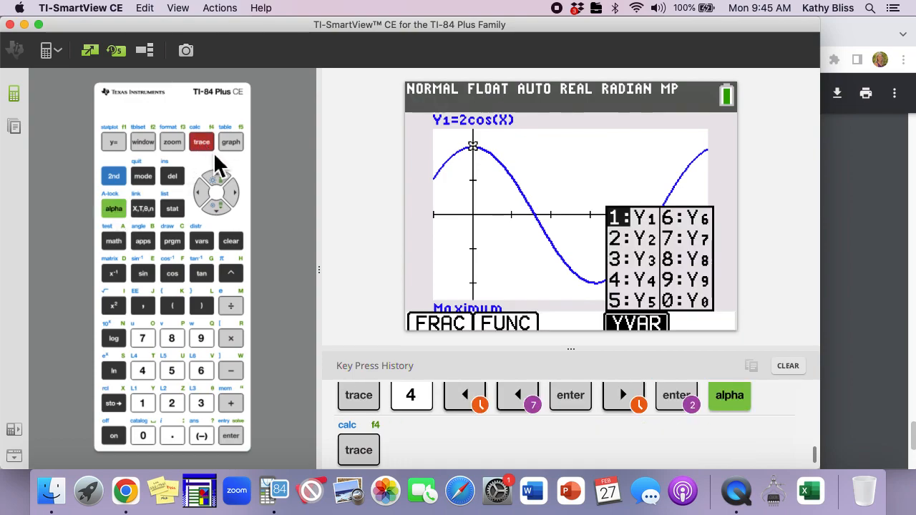
pyautogui.click(113, 178)
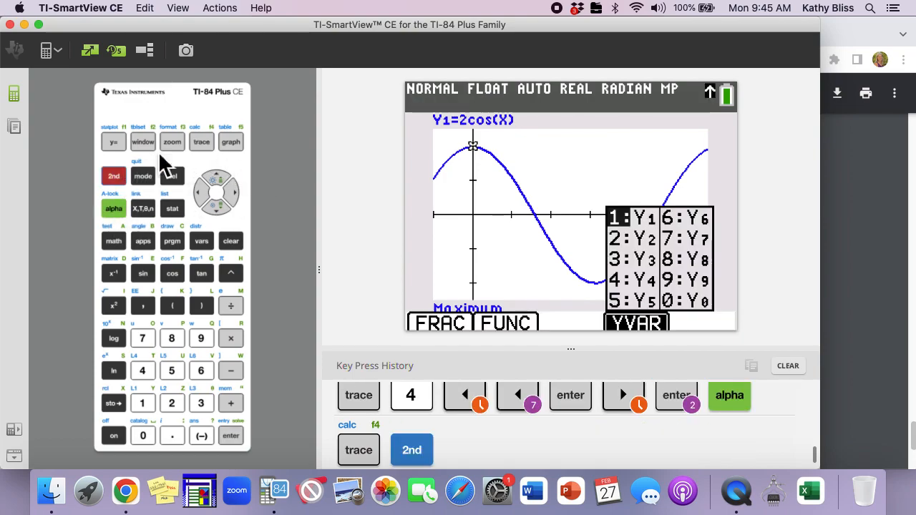
pyautogui.click(201, 141)
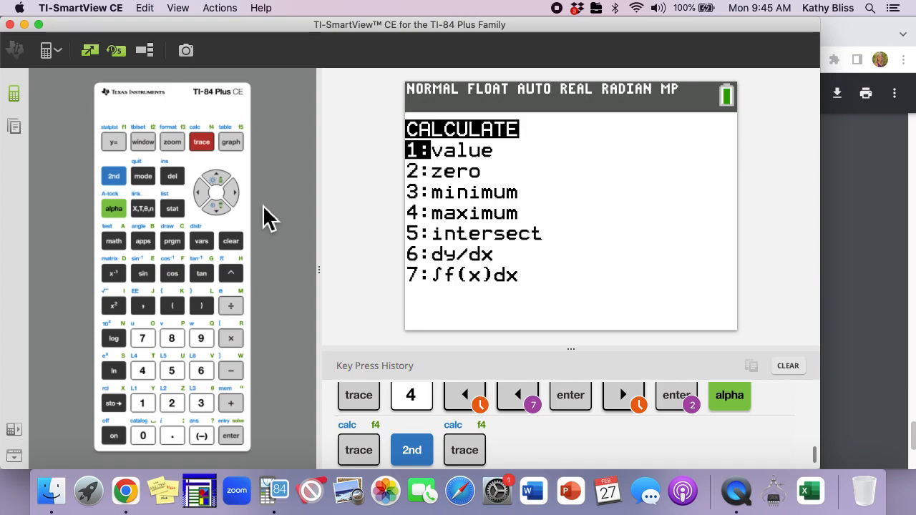
pyautogui.press('3')
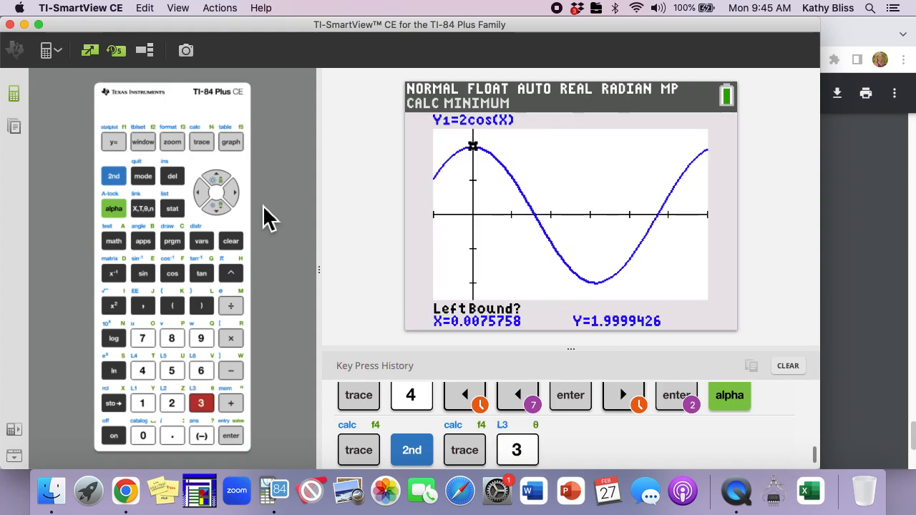
pyautogui.press('Right')
pyautogui.press('Right')
pyautogui.press('Right')
pyautogui.press('Right')
pyautogui.press('Right')
pyautogui.press('Right')
pyautogui.press('Right')
pyautogui.press('Right')
pyautogui.press('Right')
pyautogui.press('Right')
pyautogui.press('Right')
pyautogui.press('Right')
pyautogui.press('Right')
pyautogui.press('Right')
pyautogui.press('Right')
pyautogui.press('Right')
pyautogui.press('Right')
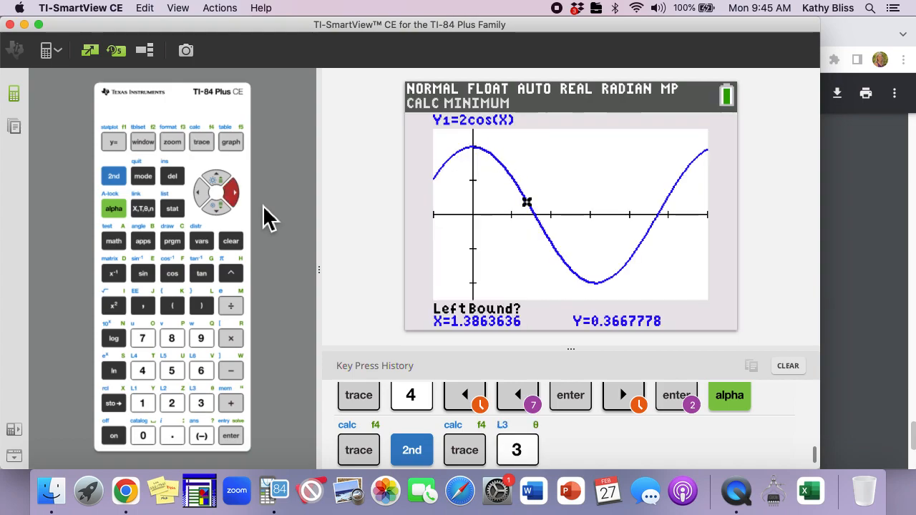
pyautogui.press('Right')
pyautogui.press('Right')
pyautogui.press('Right')
pyautogui.press('Right')
pyautogui.press('Right')
pyautogui.press('Return')
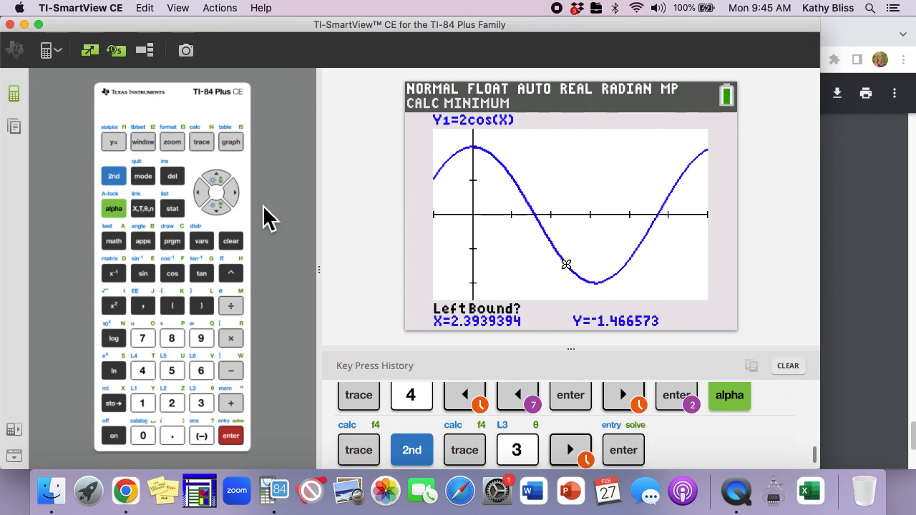
pyautogui.press('Right')
pyautogui.press('Right')
pyautogui.press('Right')
pyautogui.press('Right')
pyautogui.press('Right')
pyautogui.press('Right')
pyautogui.press('Right')
pyautogui.press('Right')
pyautogui.press('Right')
pyautogui.press('Right')
pyautogui.press('Right')
pyautogui.press('Right')
pyautogui.press('Right')
pyautogui.press('Right')
pyautogui.press('Right')
pyautogui.press('Right')
pyautogui.press('Right')
pyautogui.press('Right')
pyautogui.press('Right')
pyautogui.press('Right')
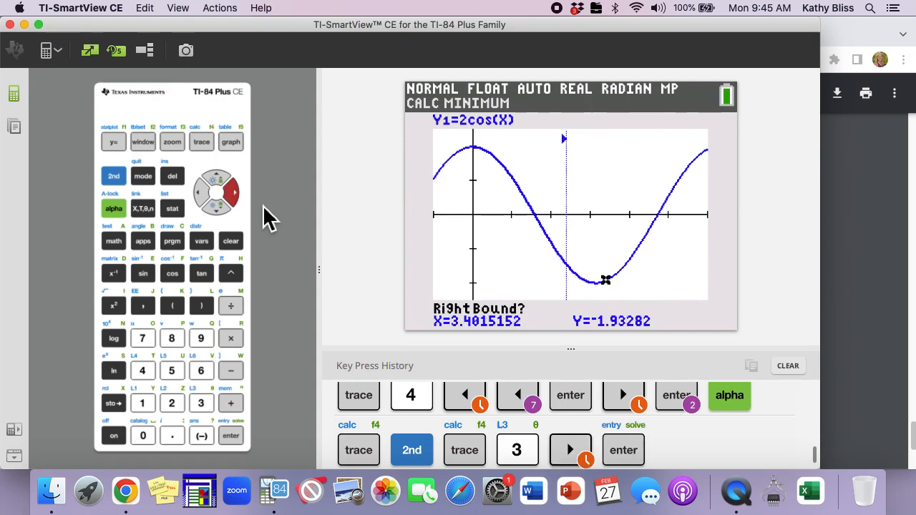
pyautogui.press('Right')
pyautogui.press('Right')
pyautogui.press('Right')
pyautogui.press('Return')
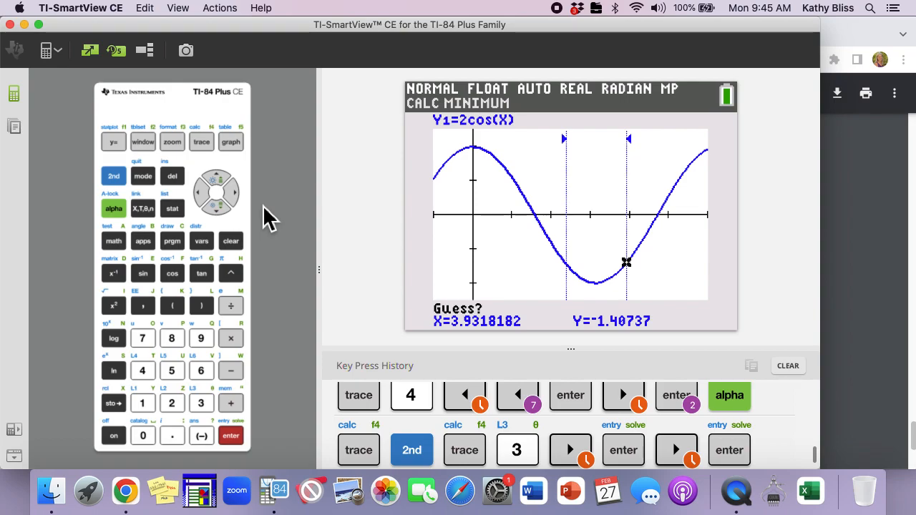
pyautogui.press('Return')
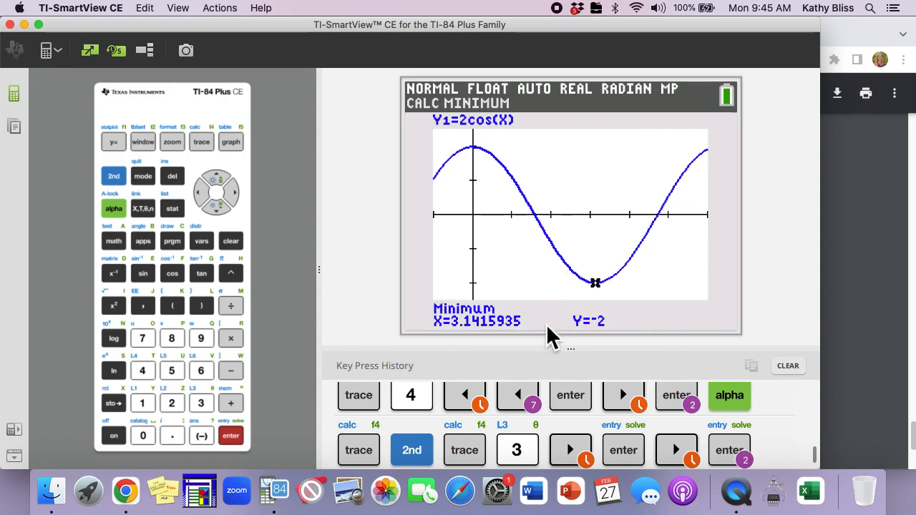